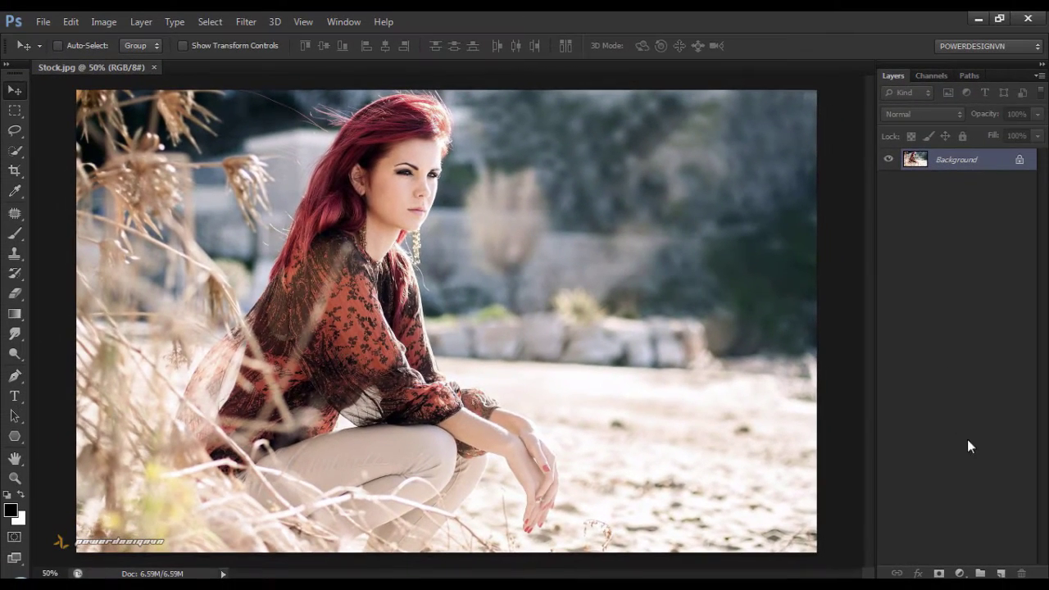
Add a Sepia Photo Filter layer at 100% density with Preserve Luminosity unchecked.
{"action": "left_click", "coordinate": [963, 573]}
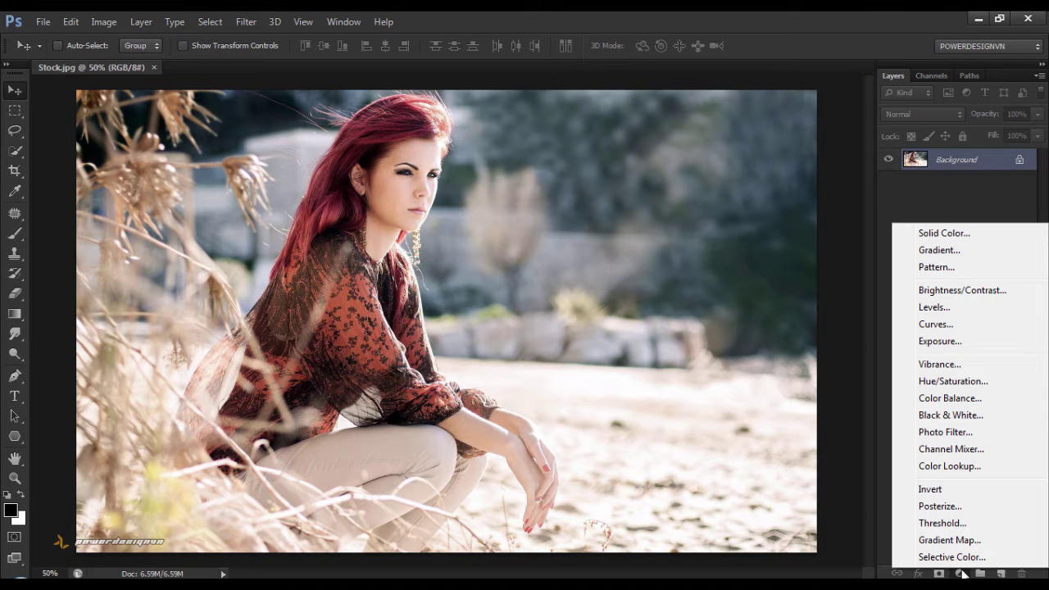
{"action": "left_click", "coordinate": [947, 432]}
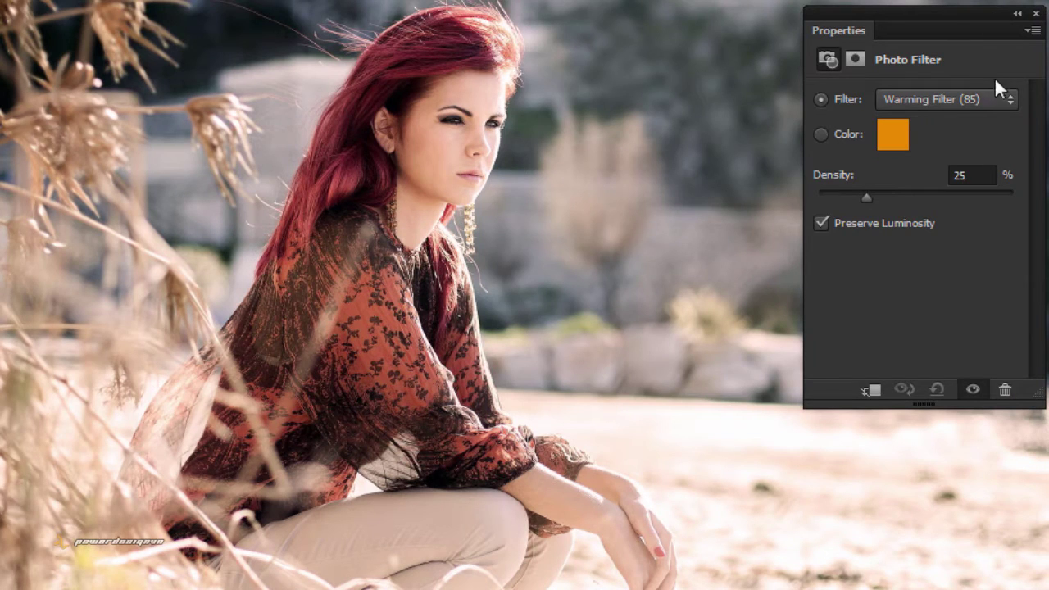
{"action": "left_click", "coordinate": [1005, 107]}
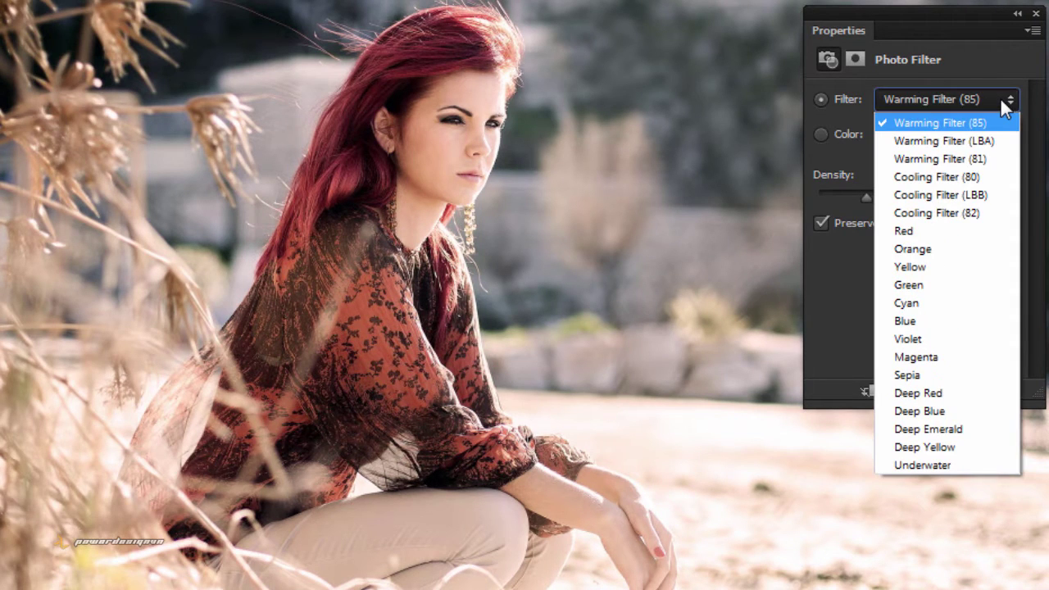
{"action": "left_click", "coordinate": [983, 377]}
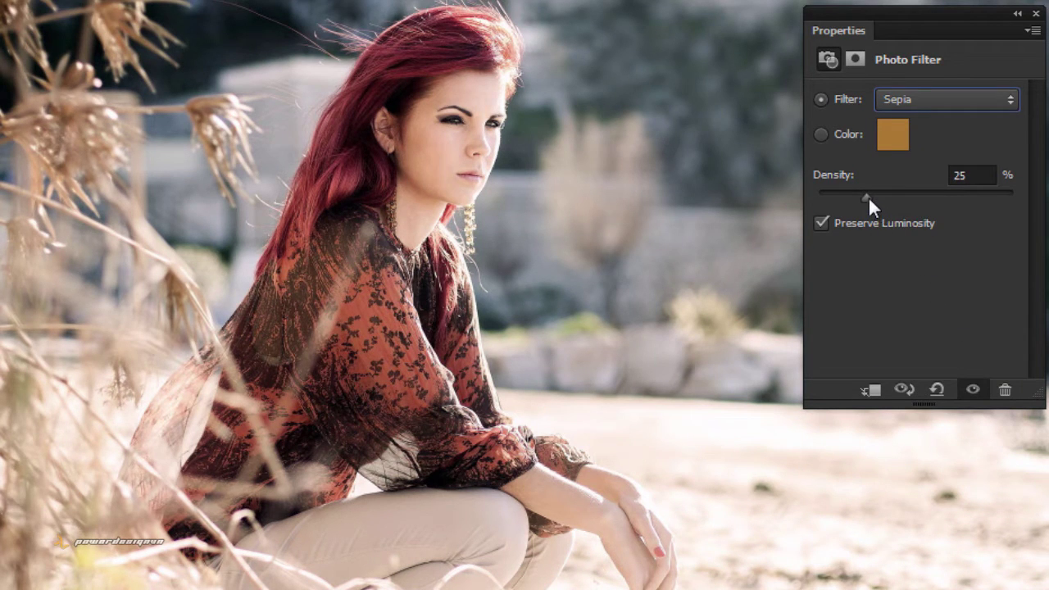
{"action": "left_click_drag", "start_coordinate": [868, 196], "coordinate": [1026, 197]}
{"action": "left_click", "coordinate": [822, 223]}
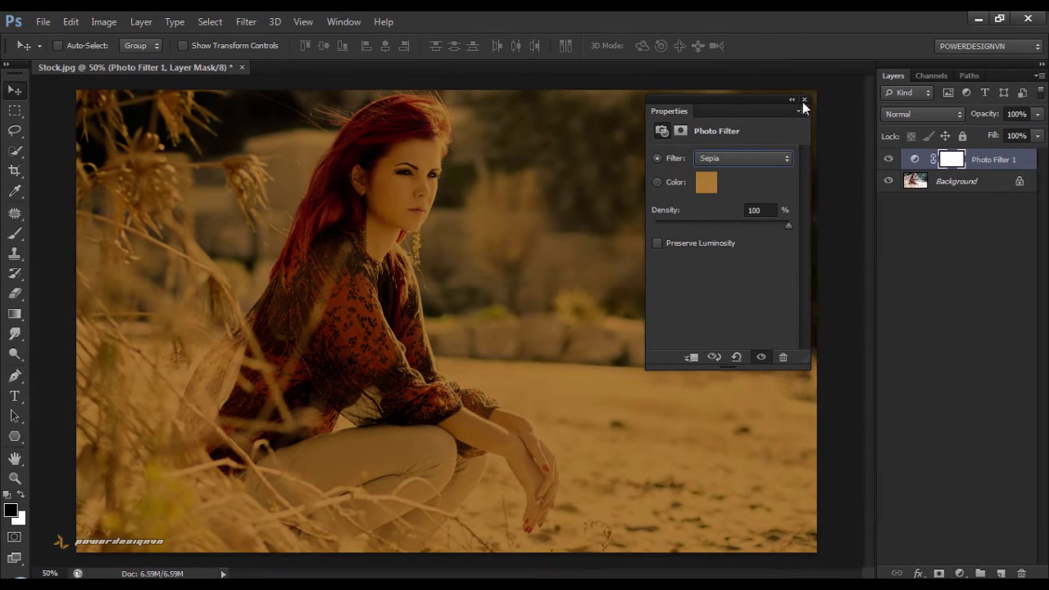
{"action": "left_click", "coordinate": [804, 102]}
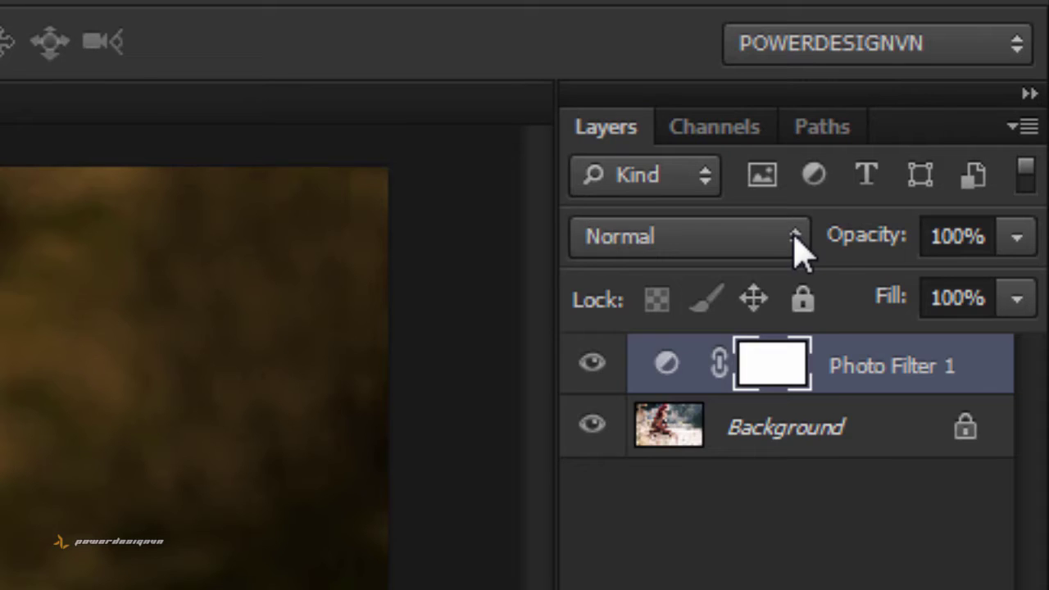
Set the Photo Filter 1 layer's blend mode to Screen.
{"action": "left_click", "coordinate": [959, 115]}
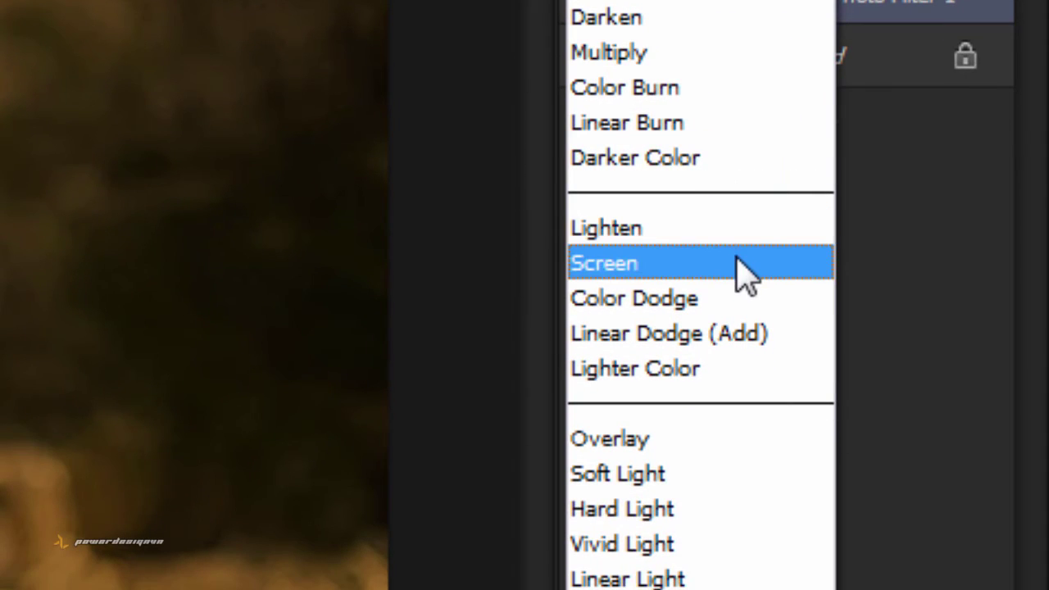
{"action": "left_click", "coordinate": [736, 263]}
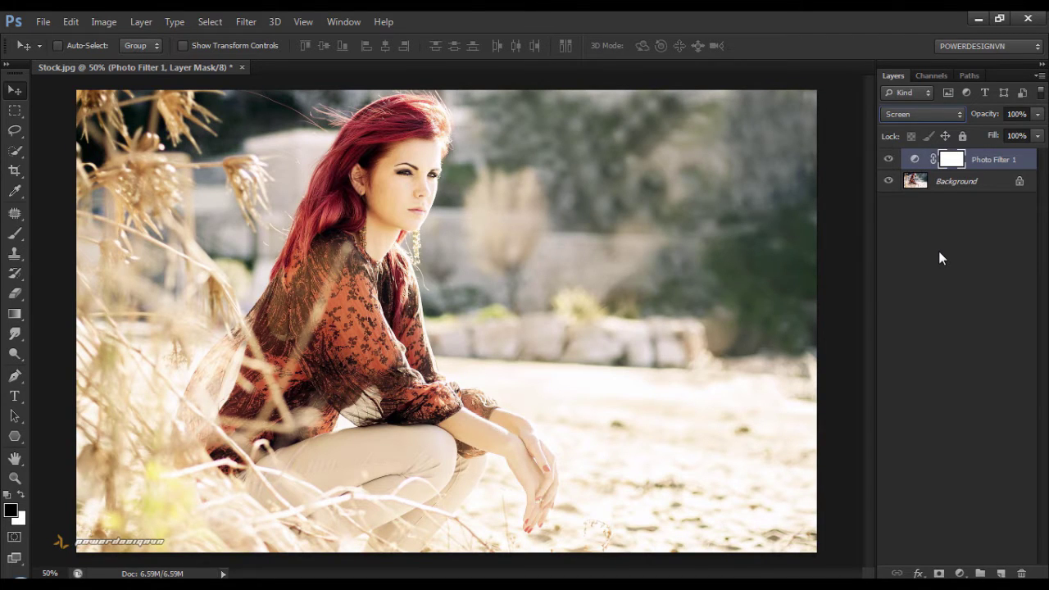
{"action": "left_click", "coordinate": [940, 252]}
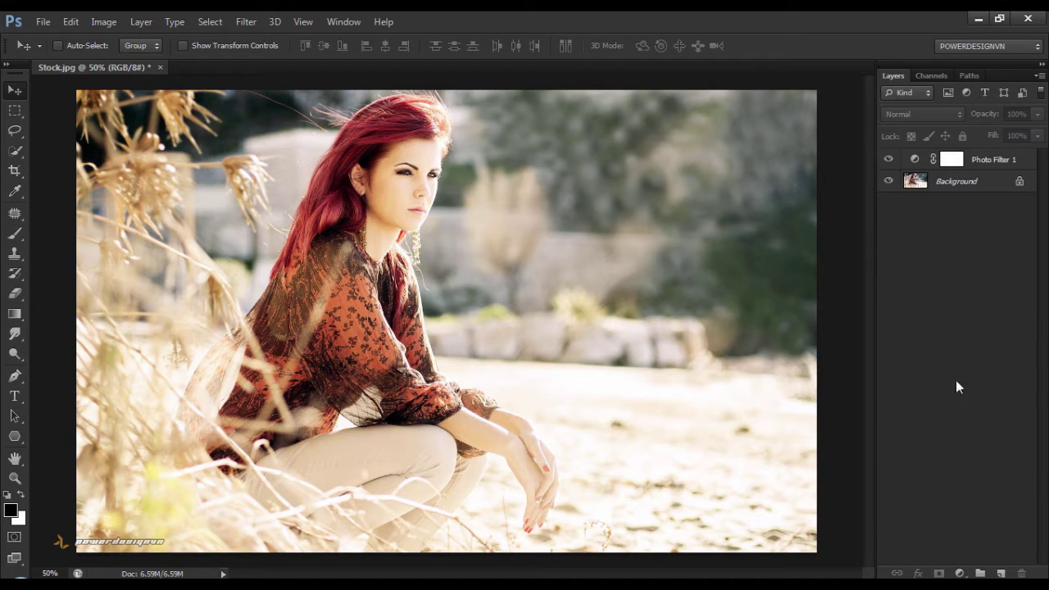
Add a Selective Color layer with Neutrals Yellow set to -25%.
{"action": "left_click", "coordinate": [959, 573]}
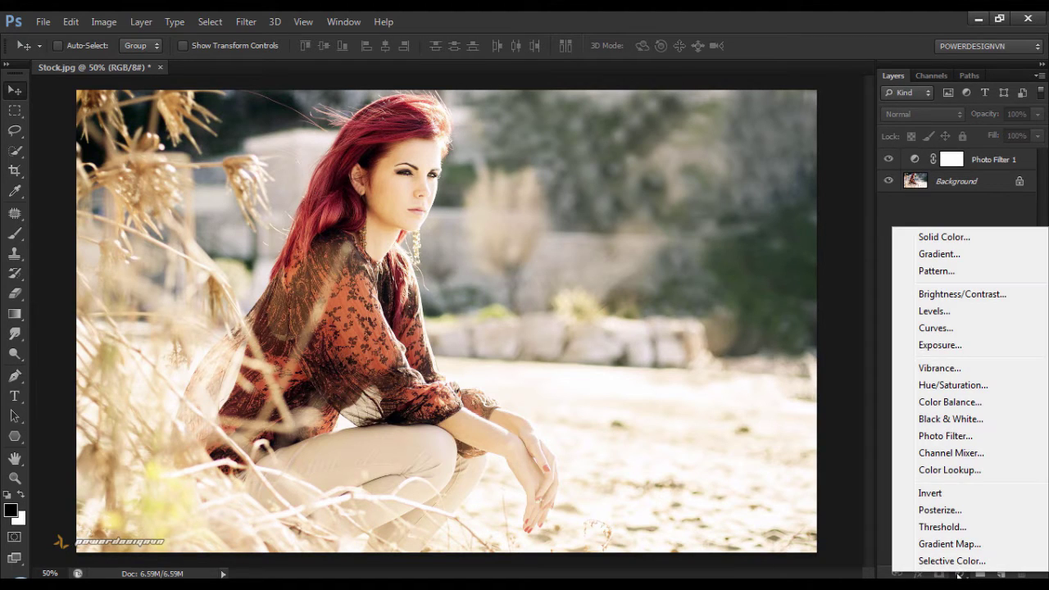
{"action": "left_click", "coordinate": [1001, 564]}
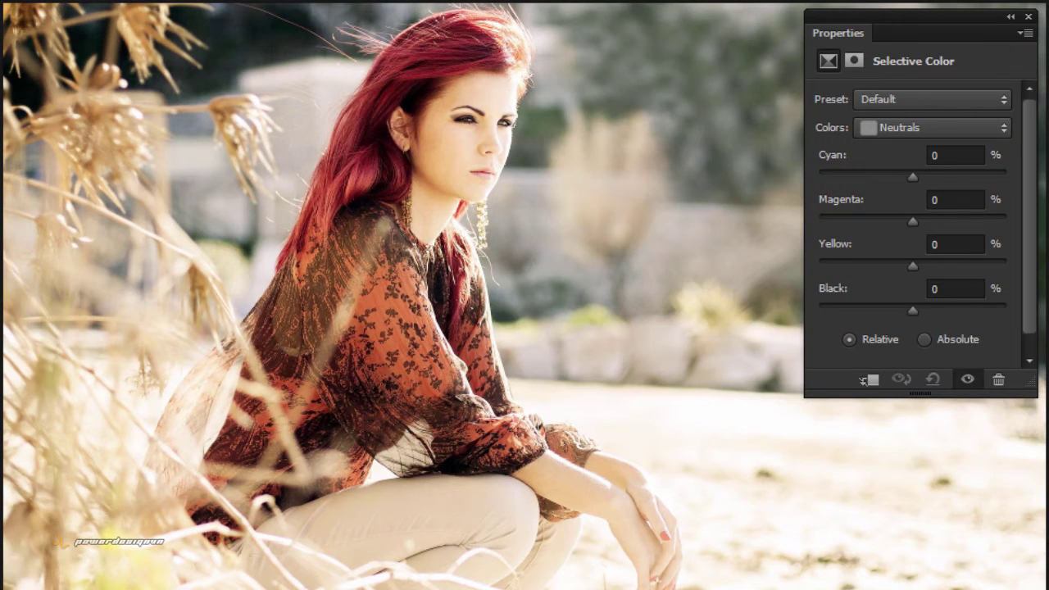
{"action": "left_click", "coordinate": [1004, 131]}
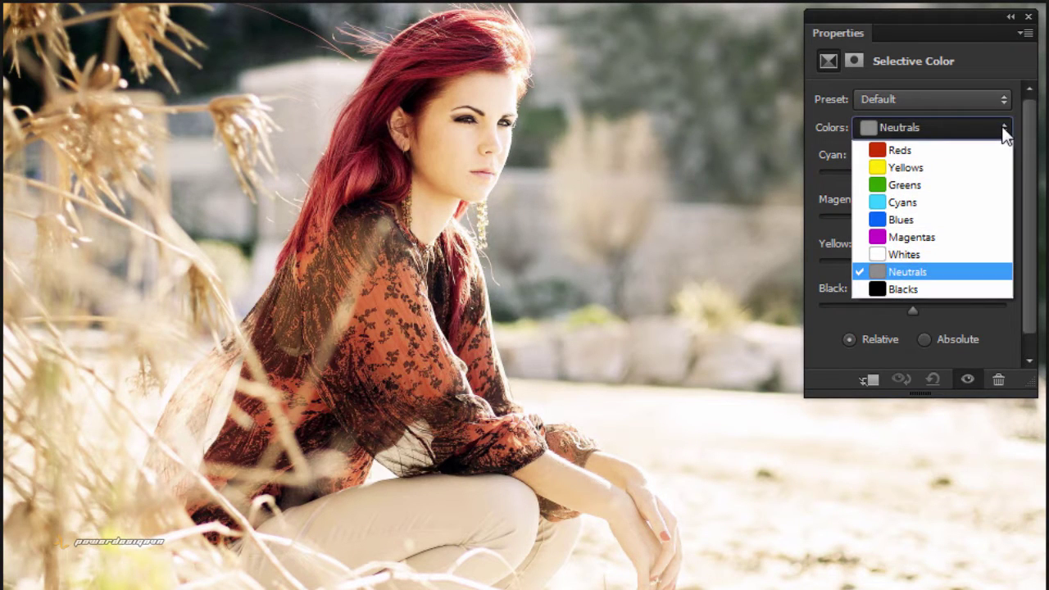
{"action": "left_click", "coordinate": [1005, 279]}
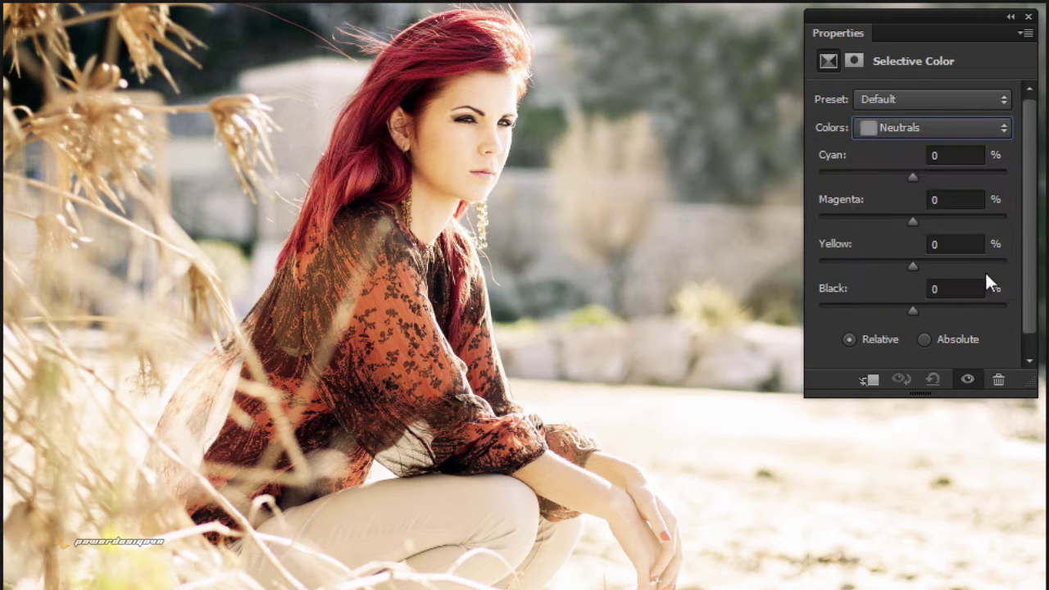
{"action": "left_click", "coordinate": [957, 246]}
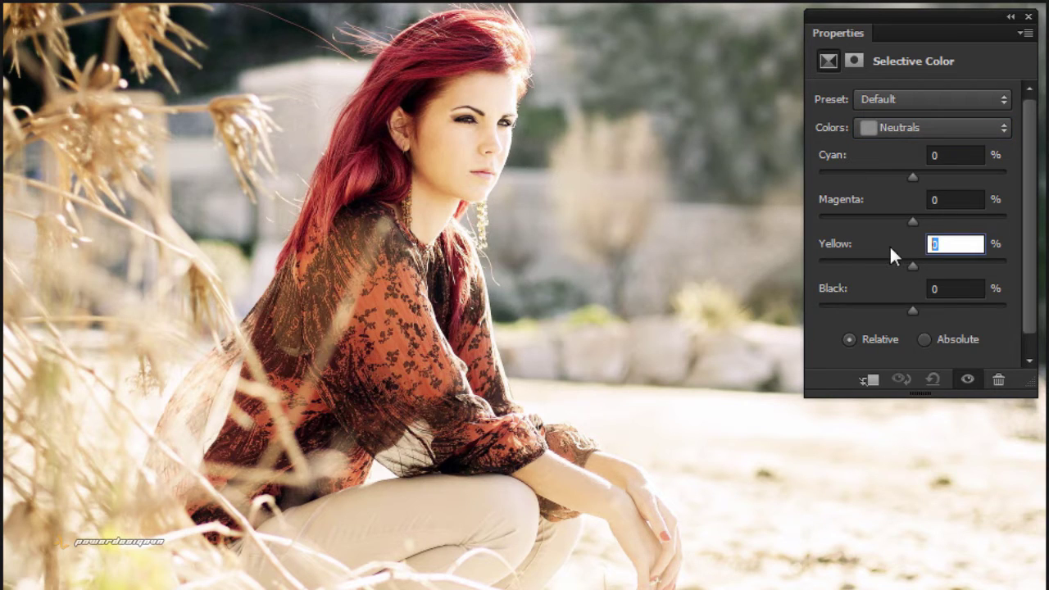
{"action": "type", "text": "-"}
{"action": "type", "text": "25"}
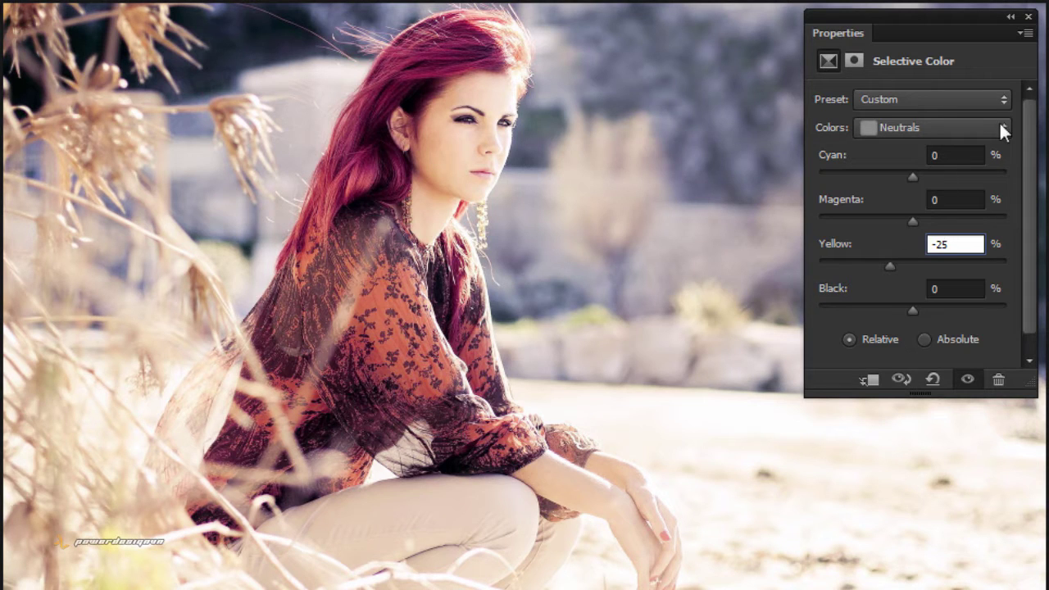
{"action": "left_click", "coordinate": [1029, 16]}
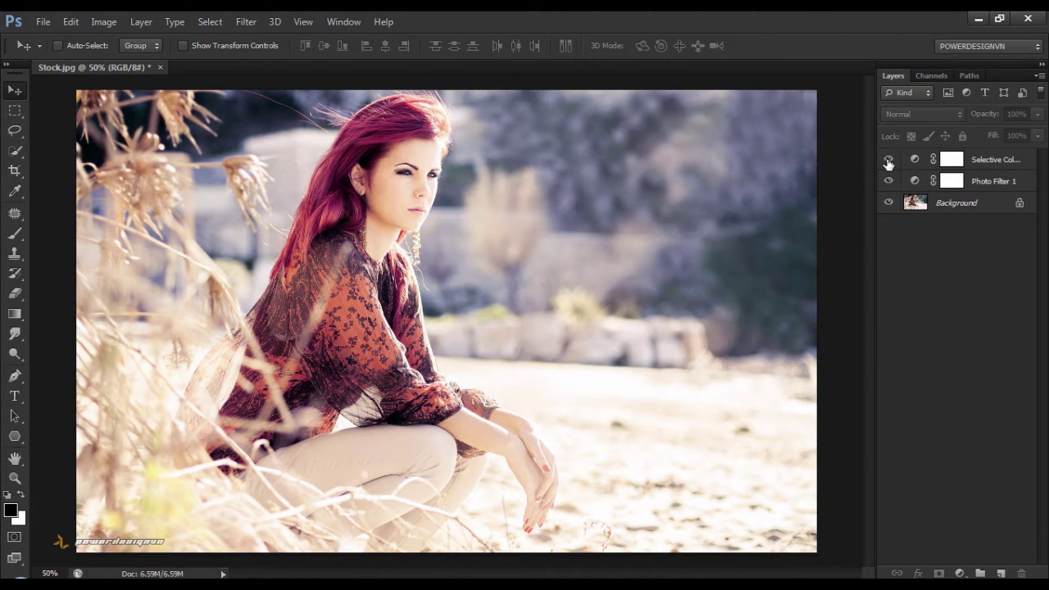
Toggle Selective Color 1's visibility off and on to compare the cooler tones.
{"action": "left_click", "coordinate": [888, 160]}
{"action": "left_click", "coordinate": [888, 161]}
{"action": "left_click", "coordinate": [960, 574]}
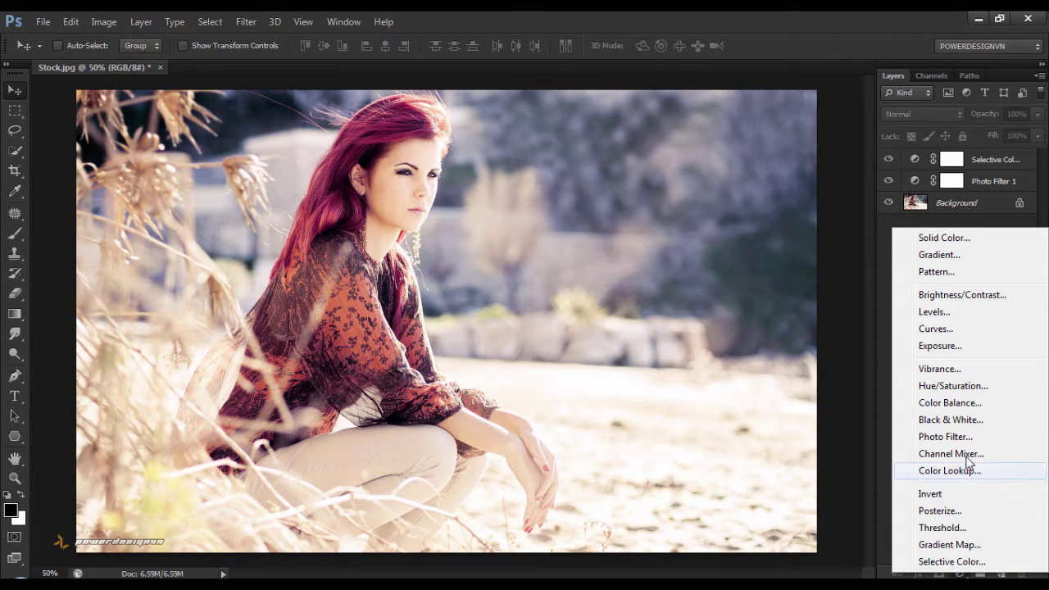
Add a Solid Color fill layer in dark navy #141326.
{"action": "left_click", "coordinate": [988, 238]}
{"action": "left_click", "coordinate": [416, 420]}
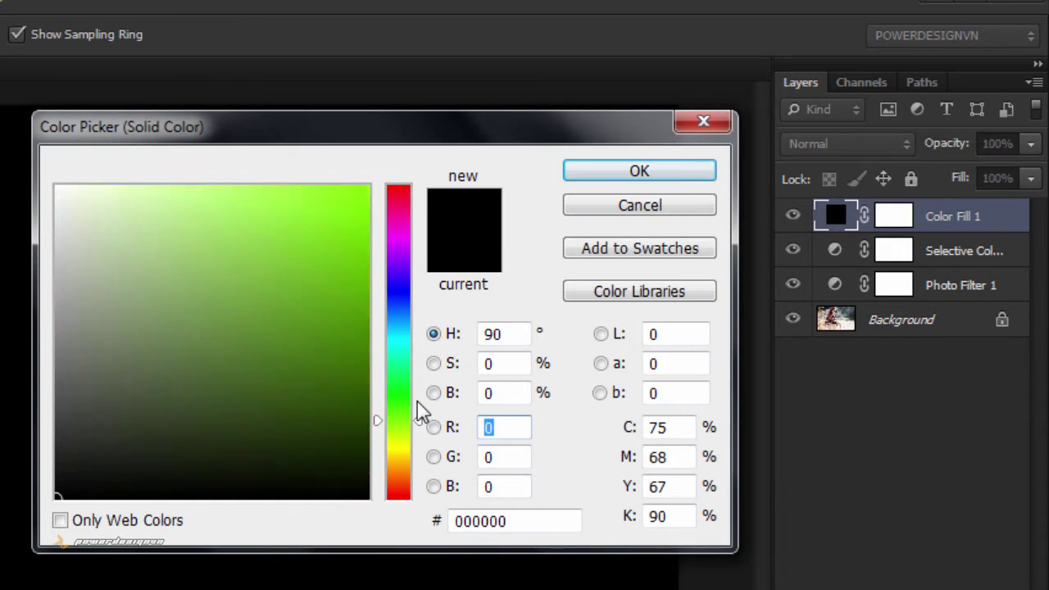
{"action": "left_click_drag", "start_coordinate": [417, 402], "coordinate": [419, 286]}
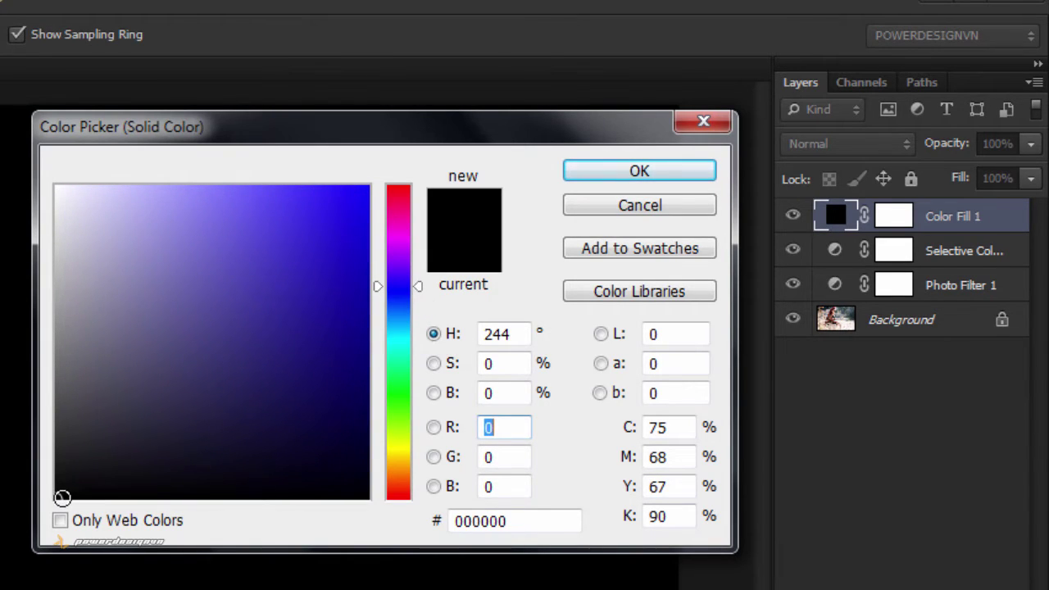
{"action": "mouse_move", "coordinate": [62, 497]}
{"action": "left_mouse_down"}
{"action": "mouse_move", "coordinate": [218, 475]}
{"action": "mouse_move", "coordinate": [215, 452]}
{"action": "left_mouse_up"}
{"action": "left_click", "coordinate": [484, 427]}
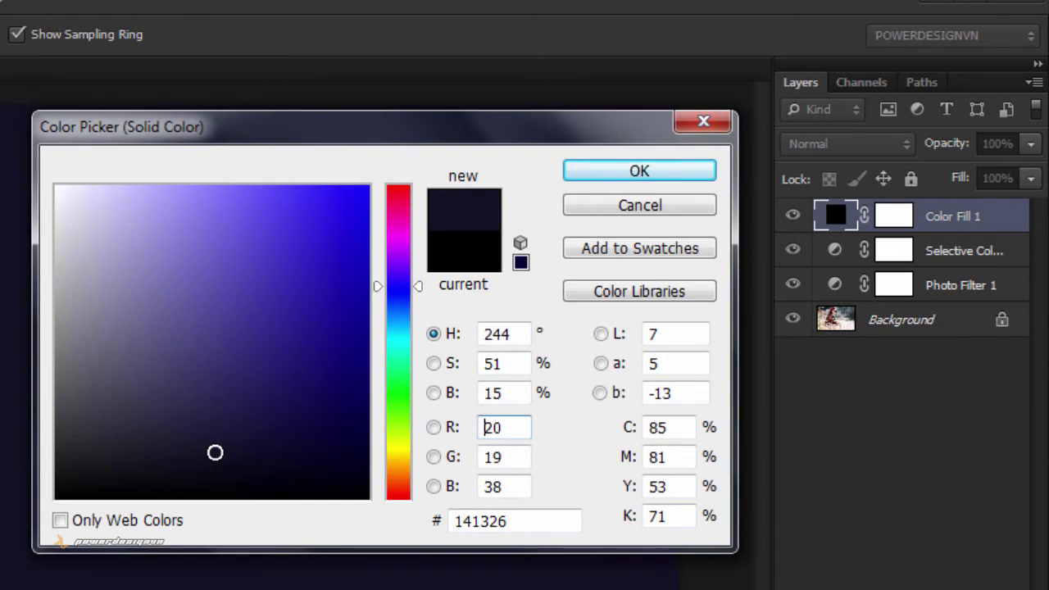
{"action": "left_click", "coordinate": [680, 176]}
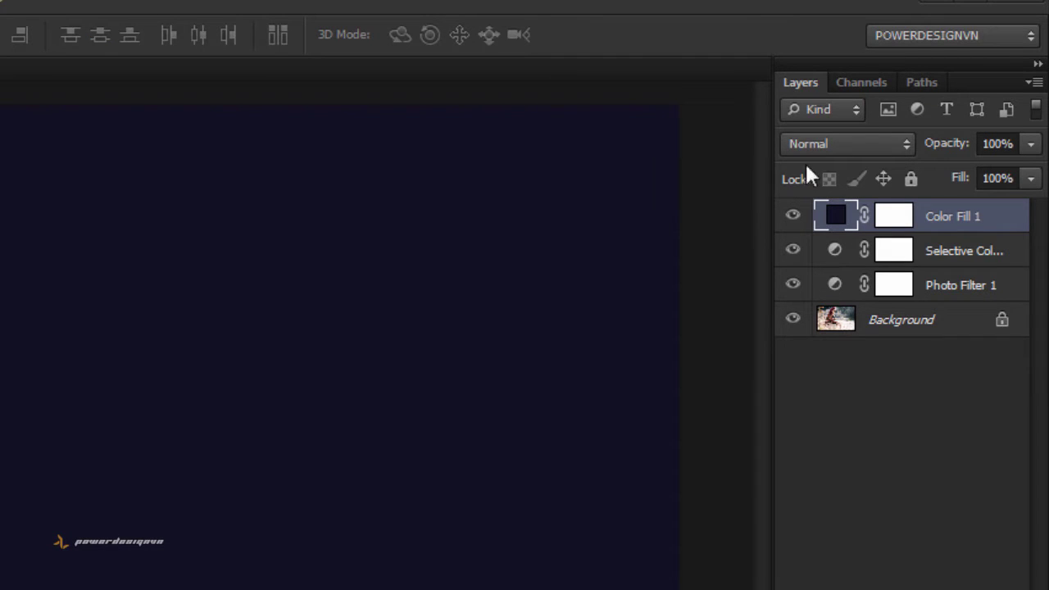
Blend Color Fill 1 in Exclusion mode and toggle it to compare.
{"action": "left_click", "coordinate": [906, 141]}
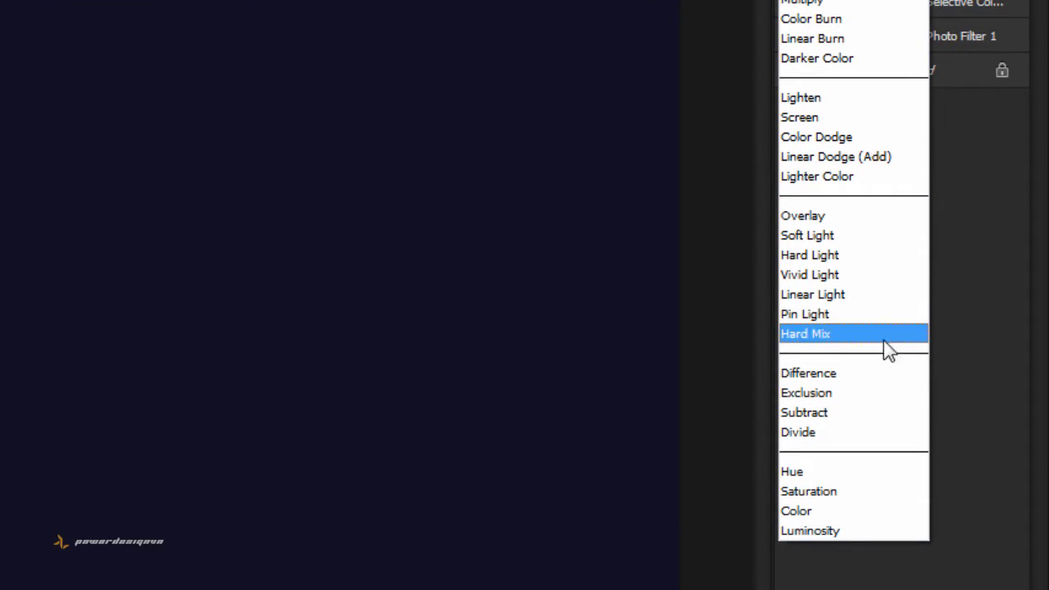
{"action": "left_click", "coordinate": [885, 402]}
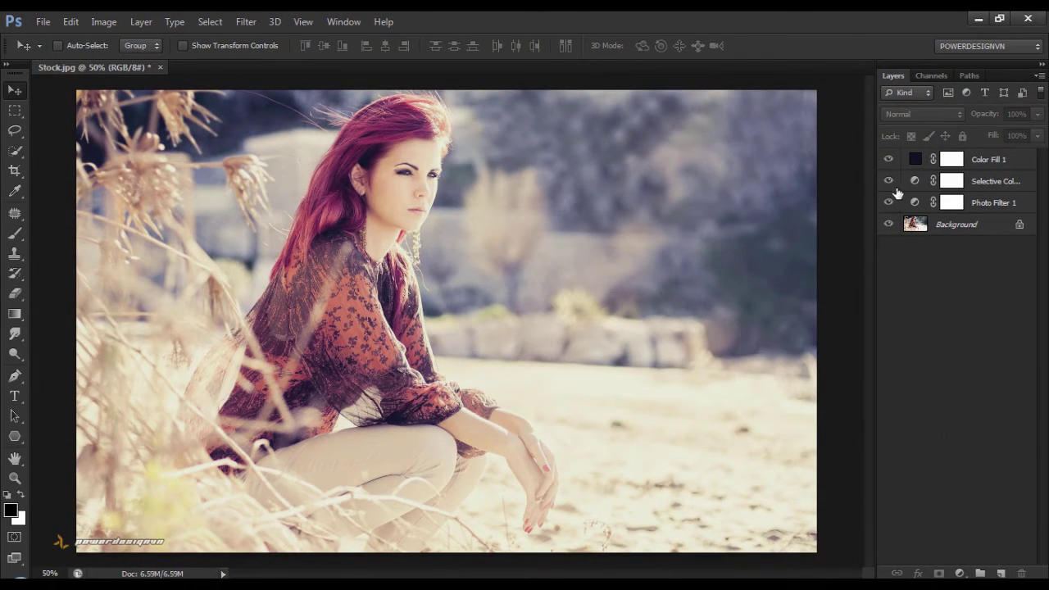
{"action": "left_click", "coordinate": [886, 160]}
{"action": "left_click", "coordinate": [887, 160]}
{"action": "left_click", "coordinate": [959, 572]}
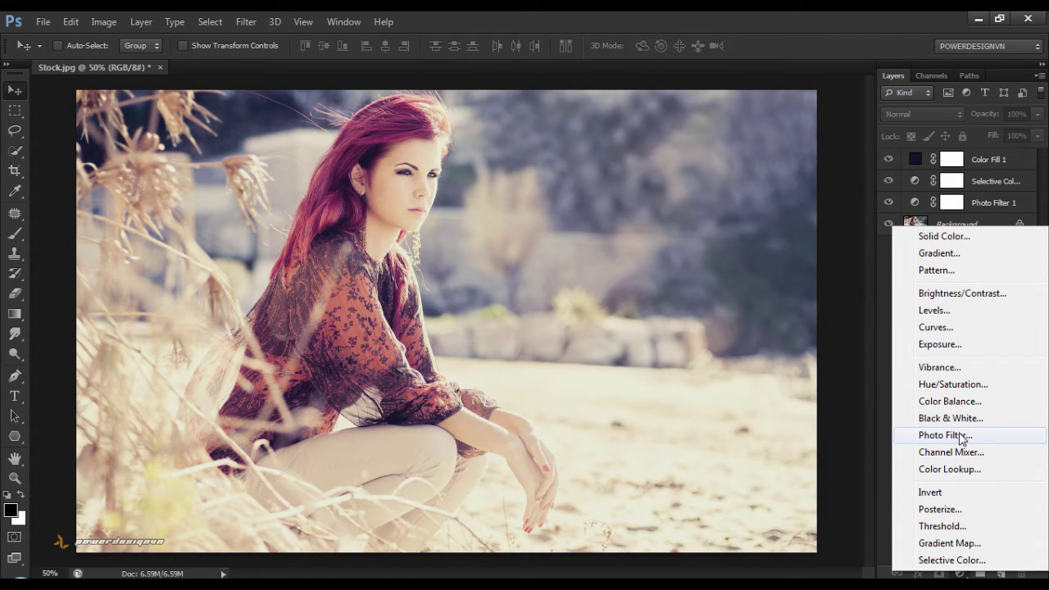
Add Photo Filter 2 with Deep Yellow at 20% density and Preserve Luminosity checked.
{"action": "left_click", "coordinate": [994, 436]}
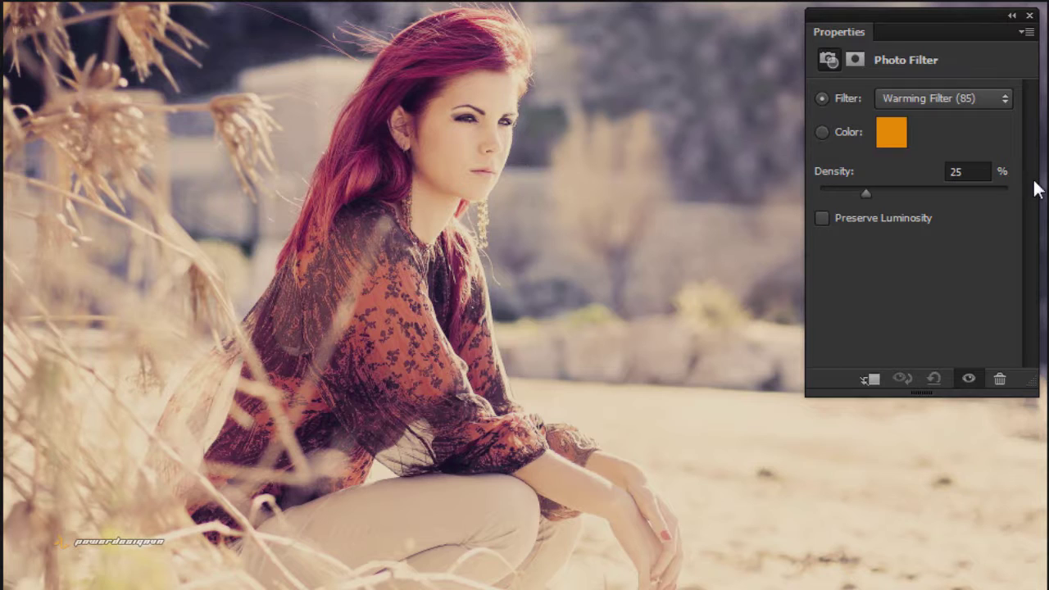
{"action": "left_click", "coordinate": [1003, 98]}
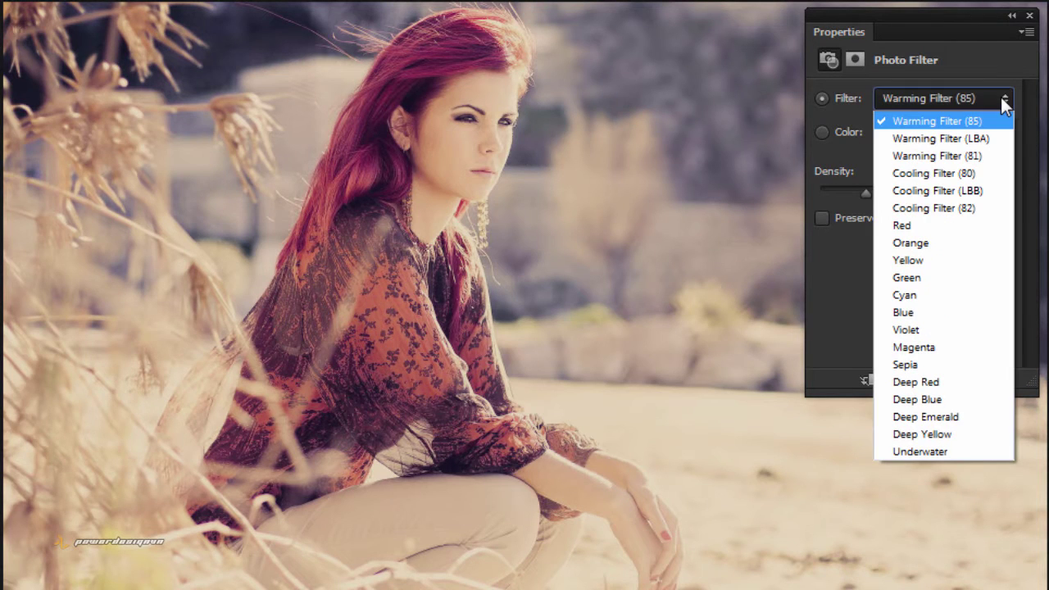
{"action": "left_click", "coordinate": [996, 442]}
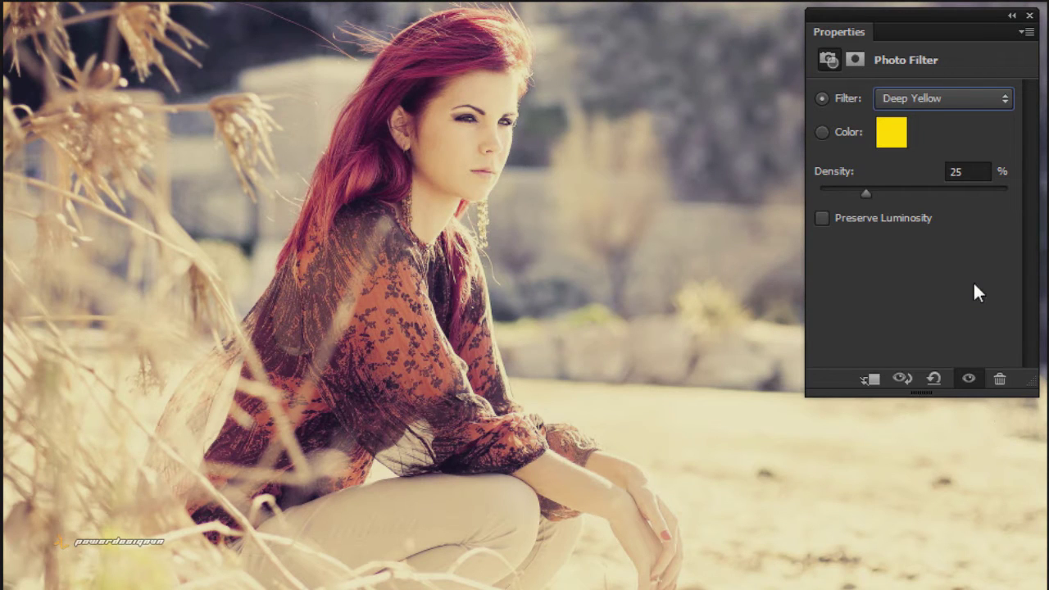
{"action": "left_click", "coordinate": [977, 172]}
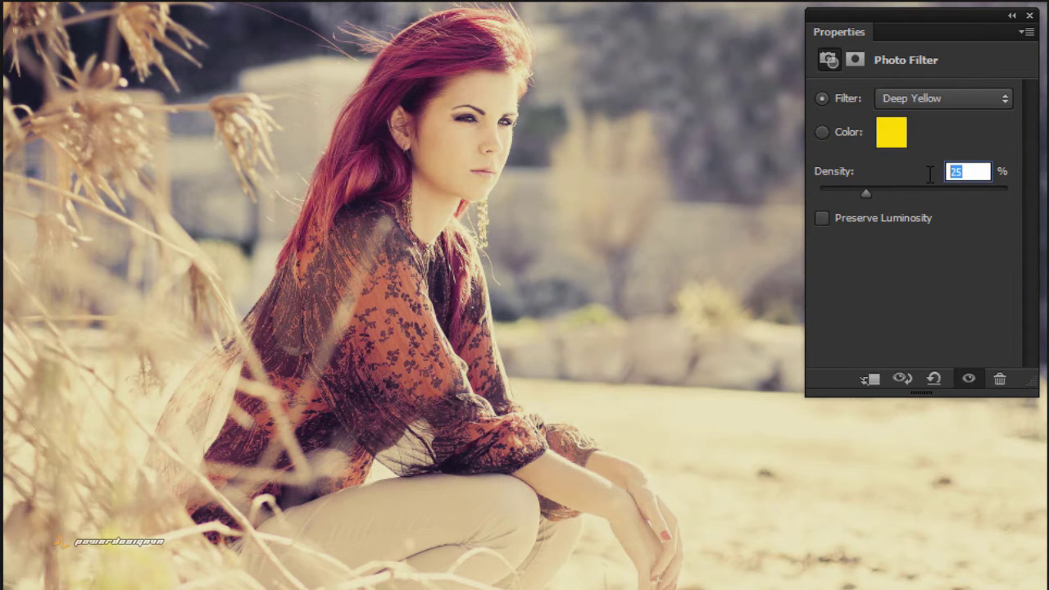
{"action": "type", "text": "20"}
{"action": "left_click", "coordinate": [825, 218]}
{"action": "left_click", "coordinate": [1029, 18]}
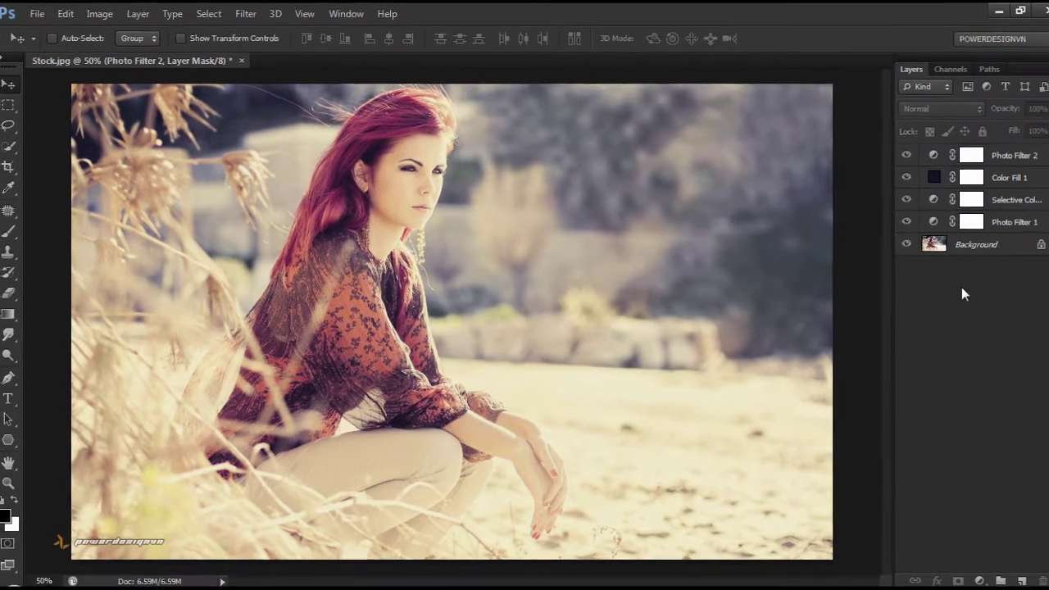
{"action": "left_click", "coordinate": [943, 290]}
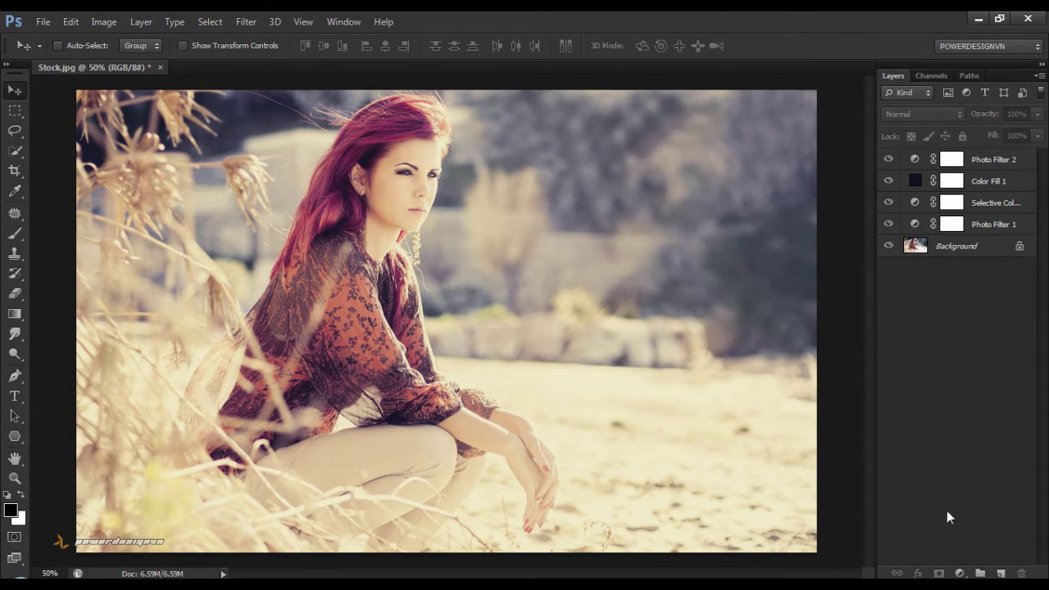
Add a Curves 1 adjustment layer set to the Darker (RGB) preset.
{"action": "left_click", "coordinate": [960, 573]}
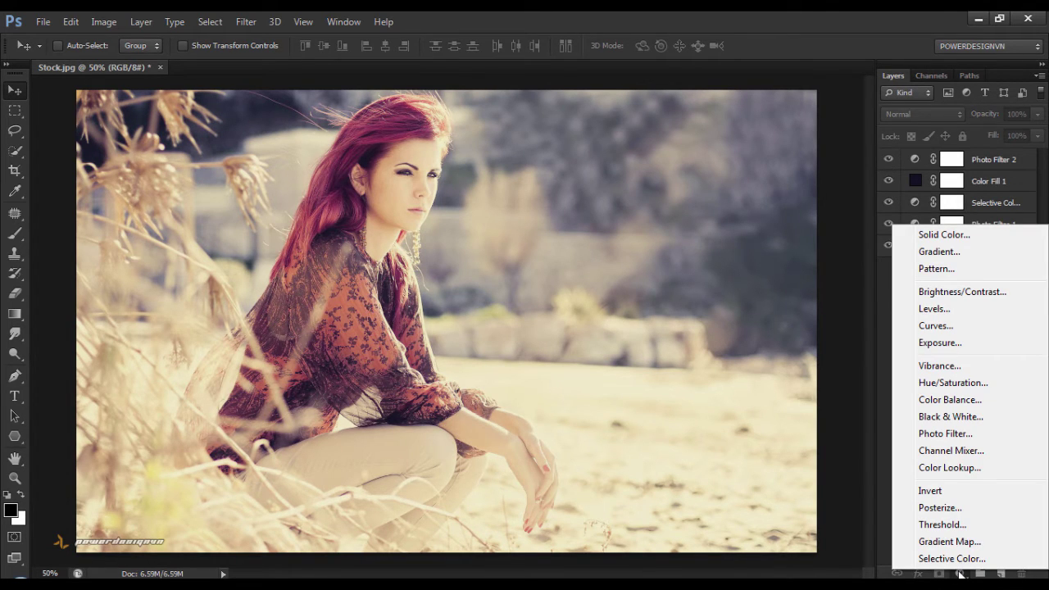
{"action": "left_click", "coordinate": [990, 331]}
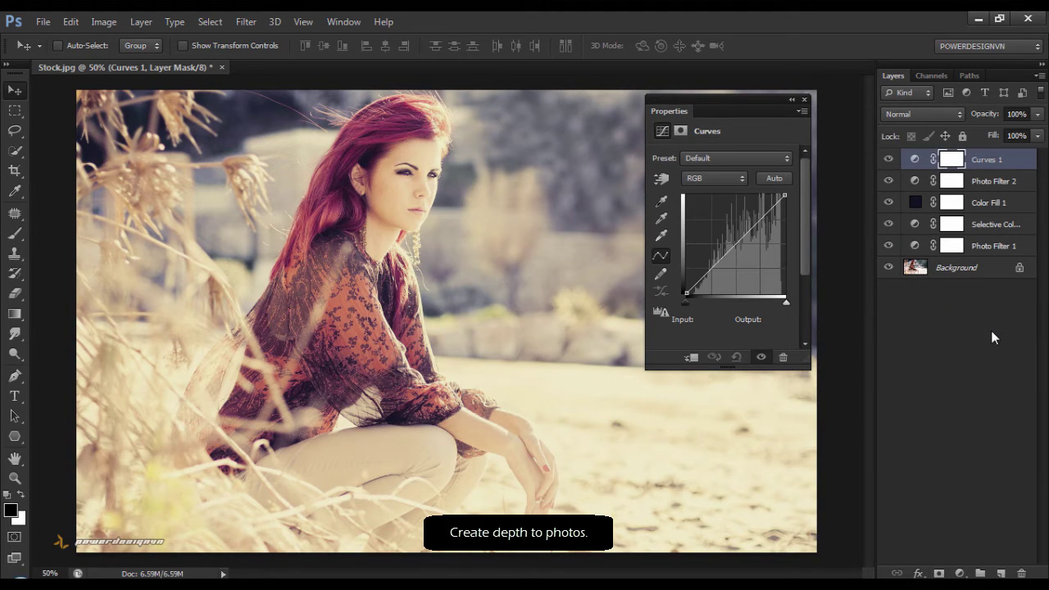
{"action": "left_click", "coordinate": [786, 158]}
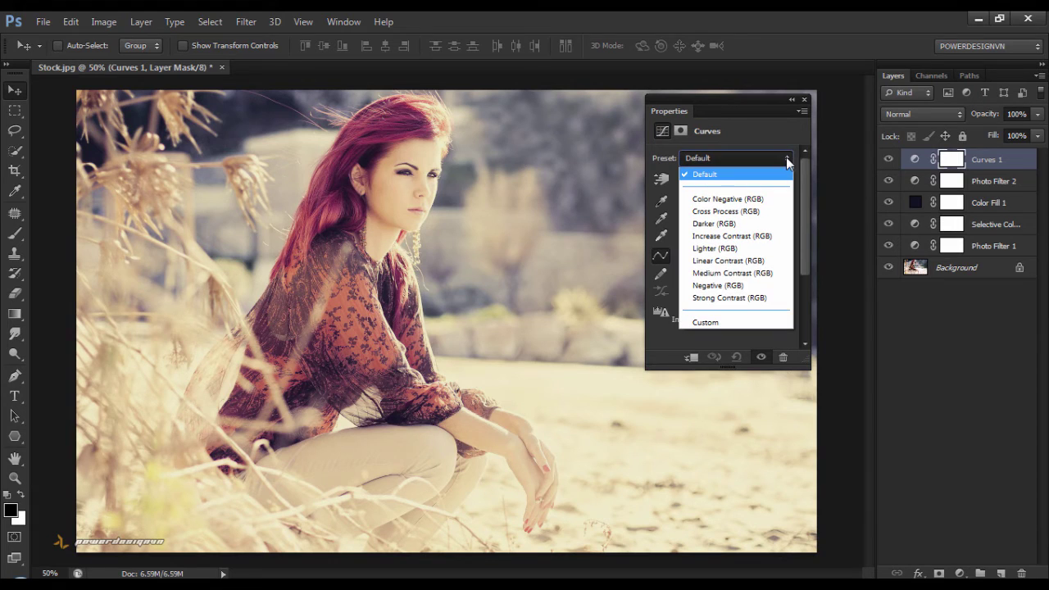
{"action": "left_click", "coordinate": [765, 224]}
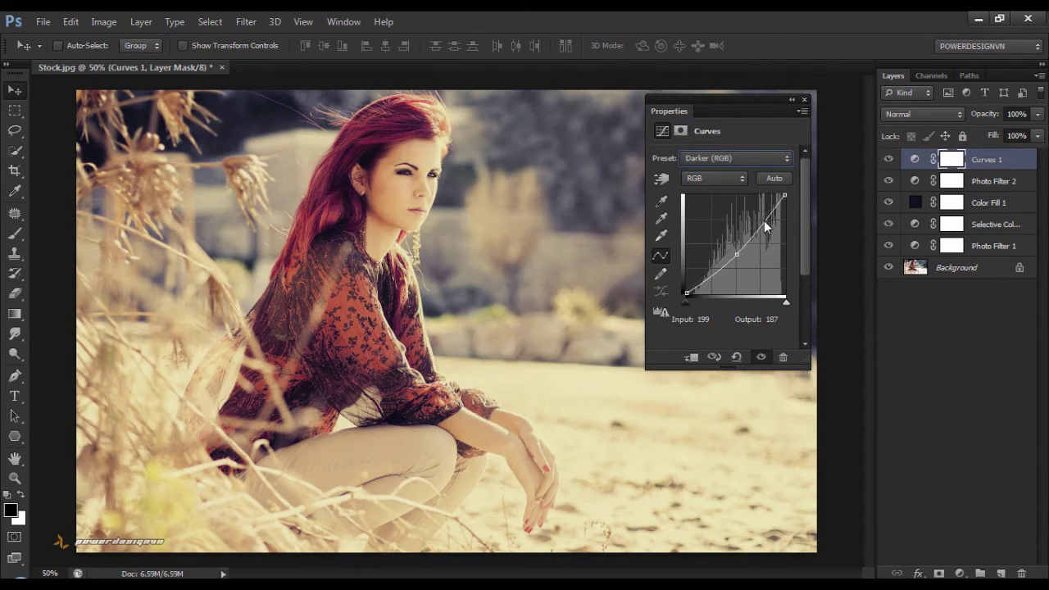
{"action": "left_click", "coordinate": [804, 99]}
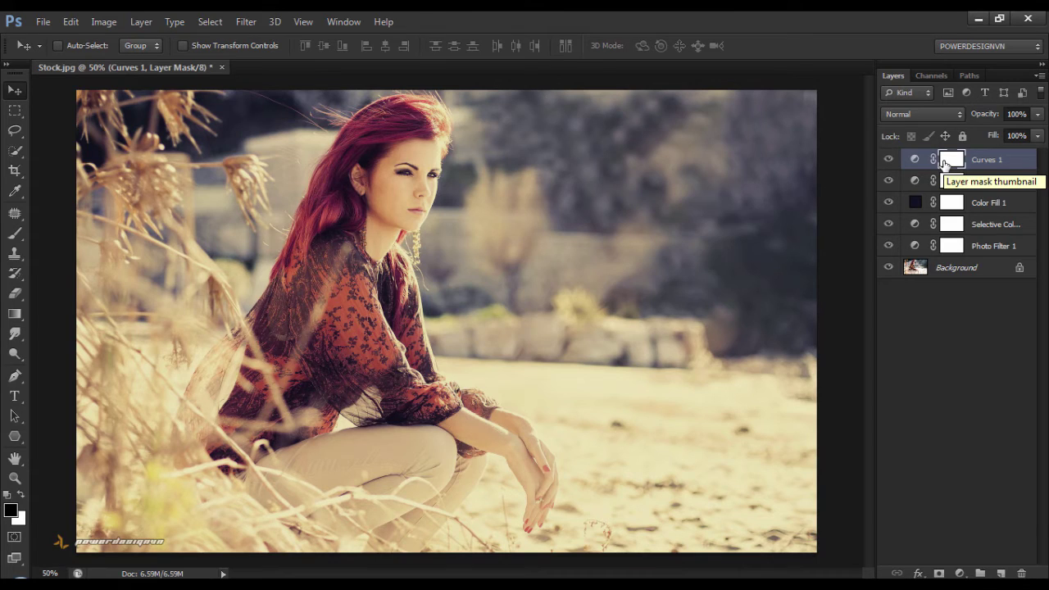
Set up a large Brush Tool with hardness near 0%.
{"action": "left_click", "coordinate": [23, 234]}
{"action": "left_click", "coordinate": [87, 234]}
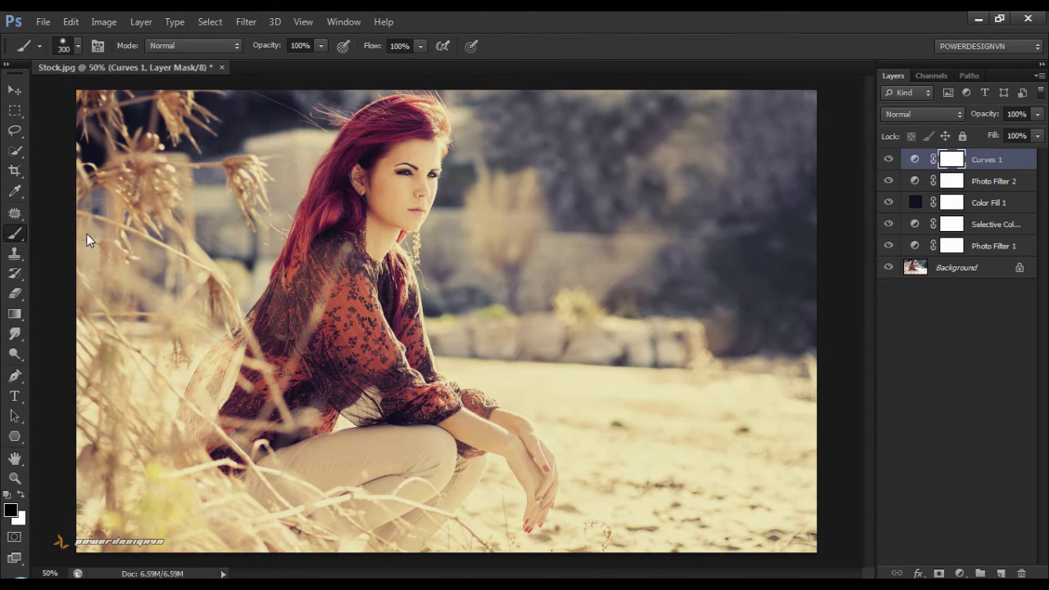
{"action": "right_click", "coordinate": [529, 268]}
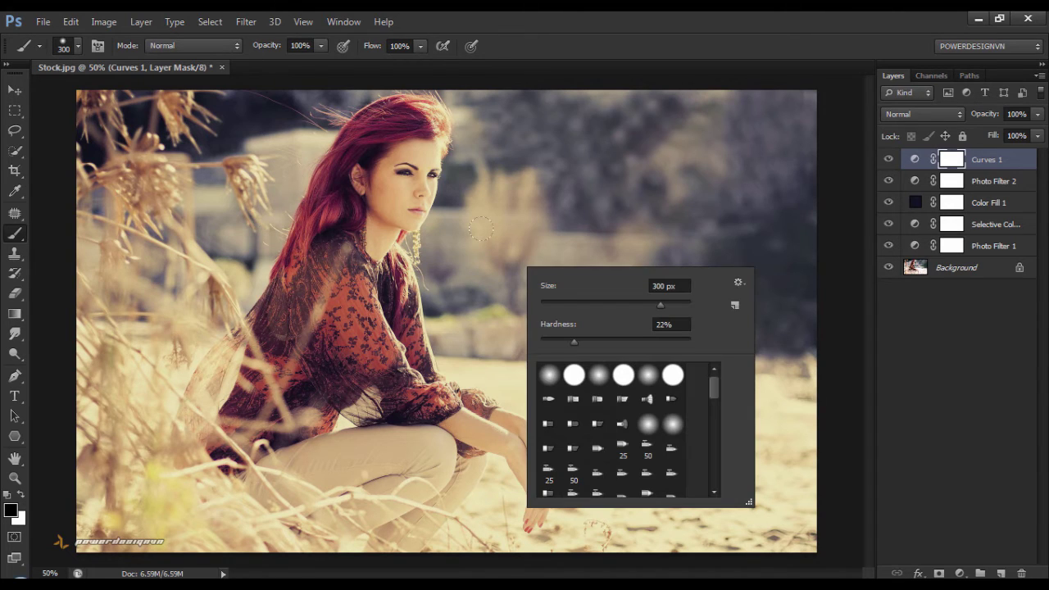
{"action": "left_click_drag", "start_coordinate": [571, 342], "coordinate": [548, 343]}
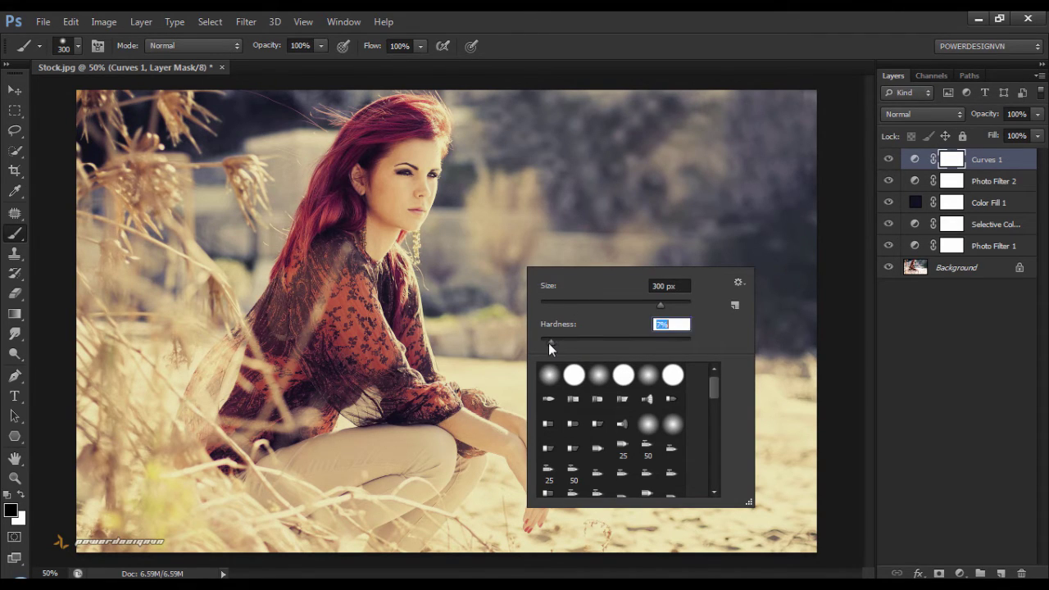
{"action": "key", "text": "Return"}
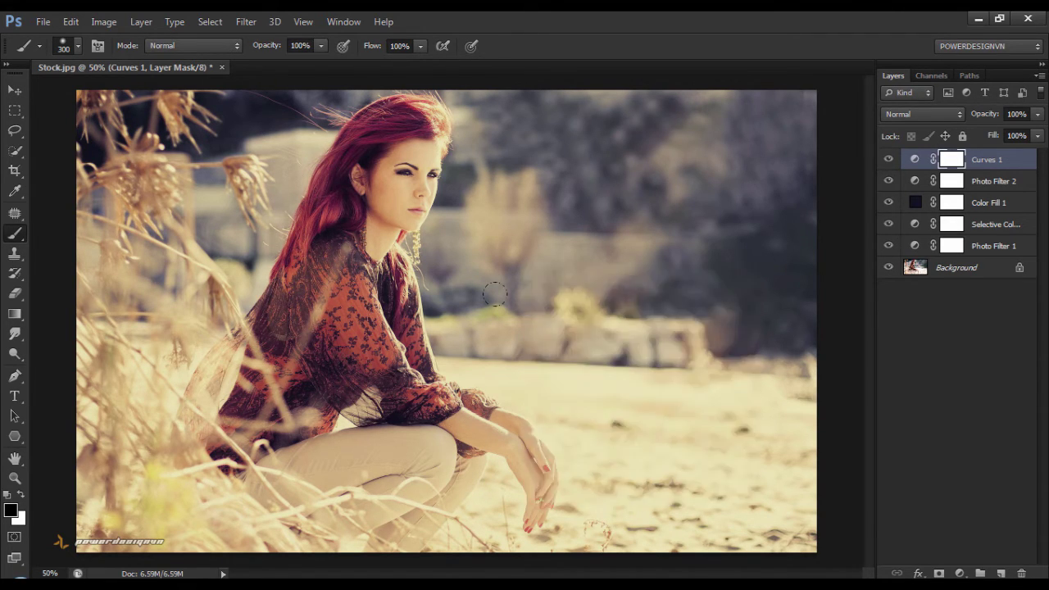
{"action": "key", "text": "bracketright"}
{"action": "key", "text": "bracketright"}
{"action": "key", "text": "bracketright"}
{"action": "key", "text": "bracketright"}
{"action": "key", "text": "bracketright"}
Paint black on the Curves 1 mask over the woman and the picture's centre.
{"action": "left_click", "coordinate": [391, 264]}
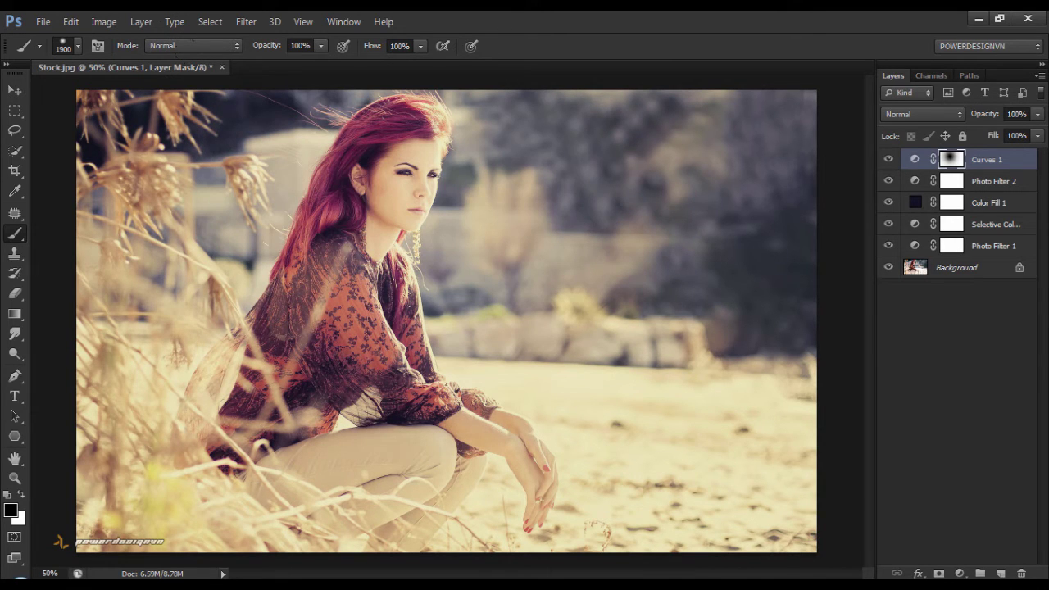
{"action": "left_click", "coordinate": [431, 295]}
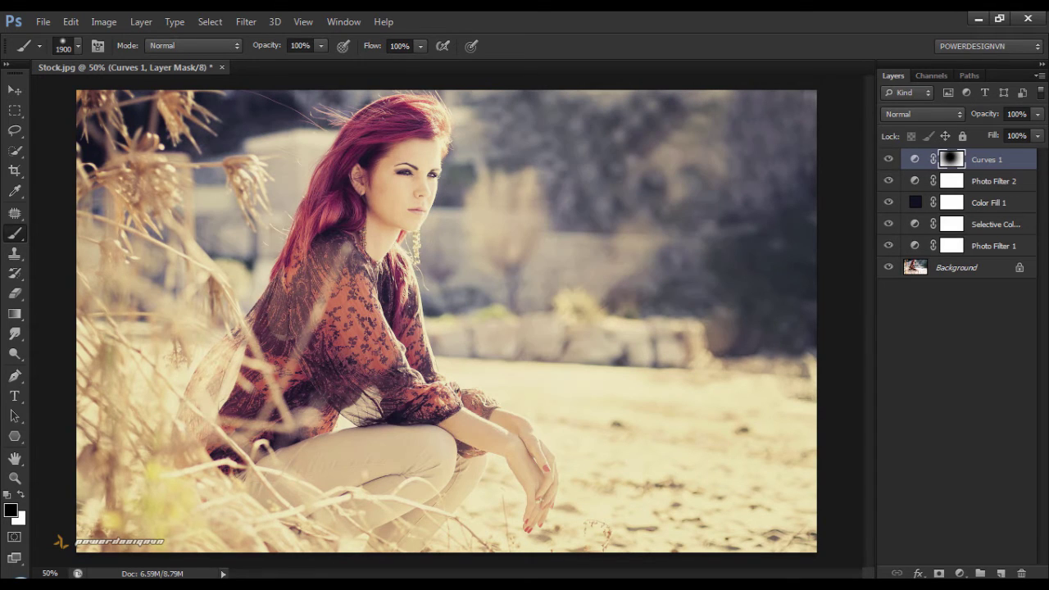
{"action": "key", "text": "v"}
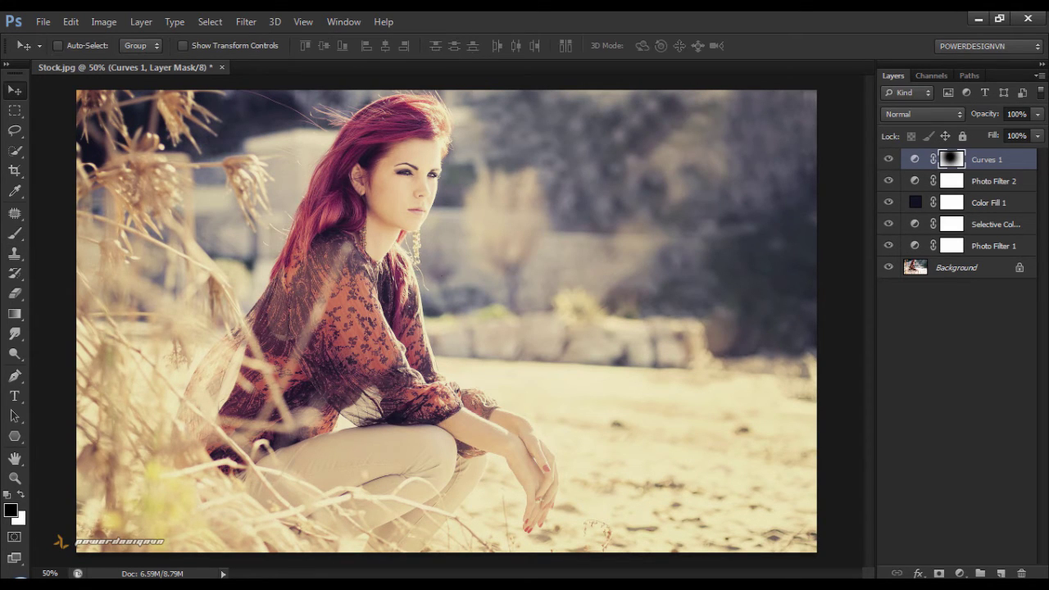
{"action": "left_click", "coordinate": [895, 305]}
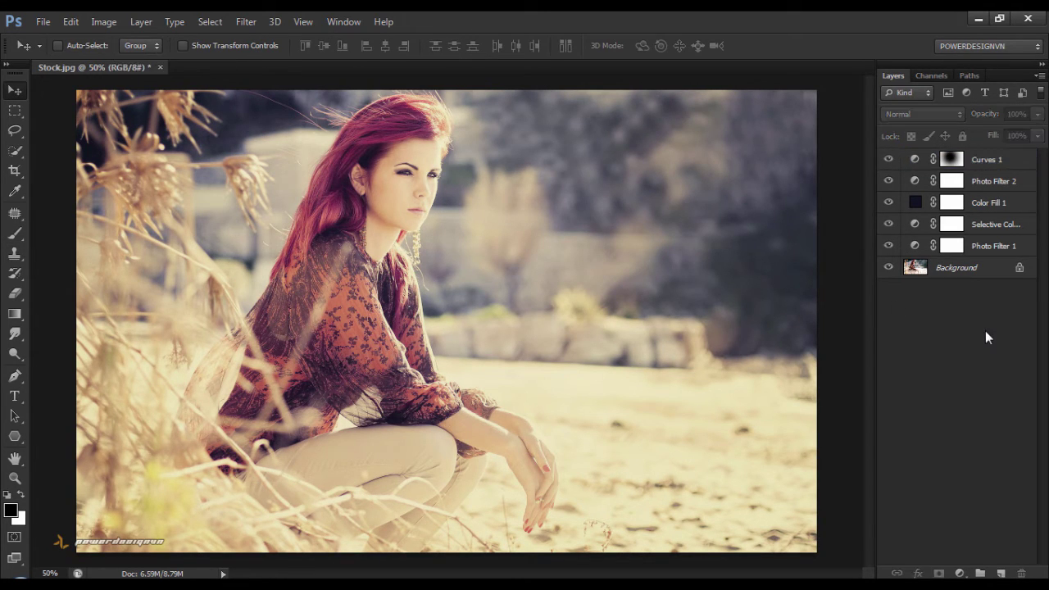
Stamp all visible layers with Ctrl+Shift+Alt+E into a new layer named Final.
{"action": "key", "text": "ctrl+alt+shift+e"}
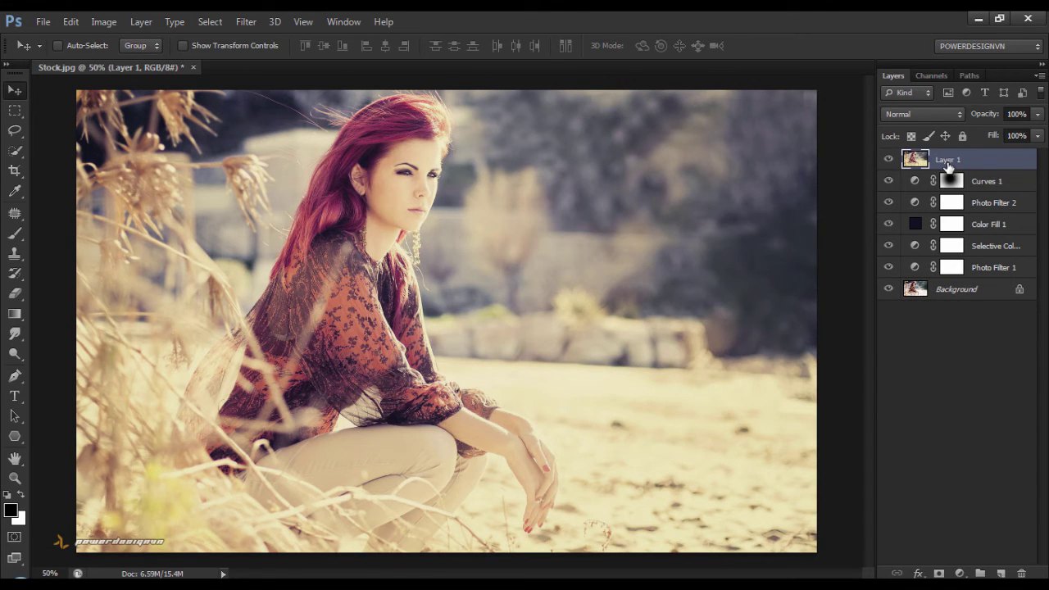
{"action": "double_click", "coordinate": [947, 161]}
{"action": "type", "text": "Final"}
{"action": "key", "text": "Return"}
{"action": "left_click", "coordinate": [246, 22]}
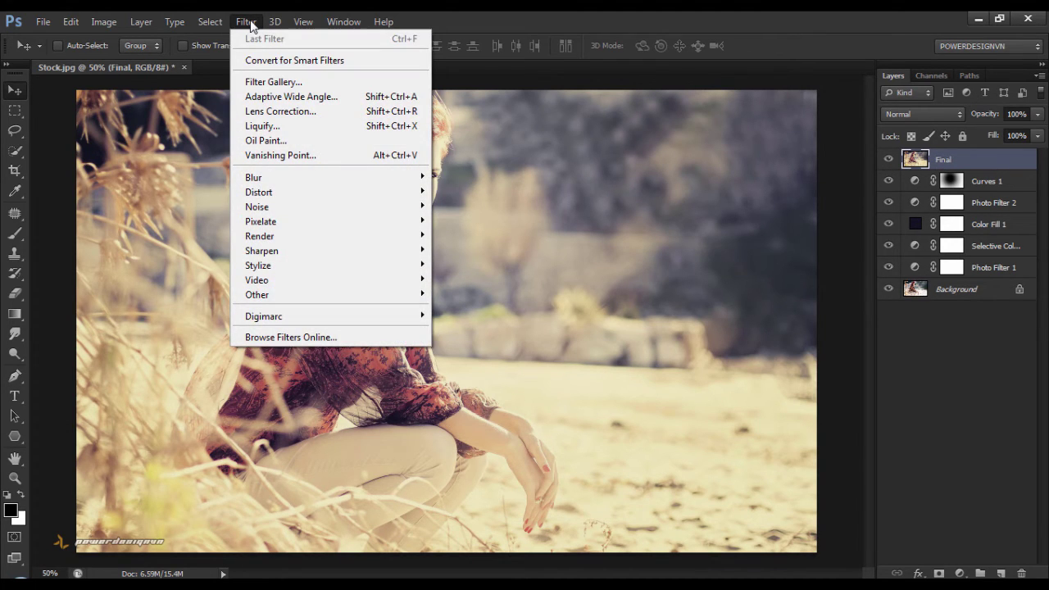
{"action": "mouse_move", "coordinate": [257, 206]}
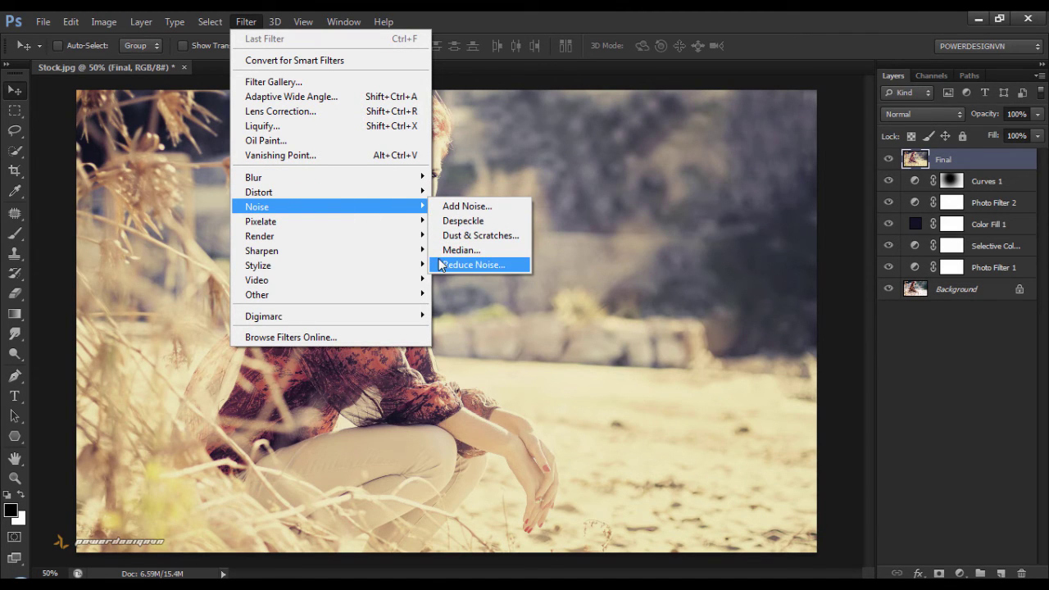
Apply Reduce Noise with Strength 10; Preserve Details, Reduce Color Noise and Sharpen Details at 10%.
{"action": "left_click", "coordinate": [506, 265]}
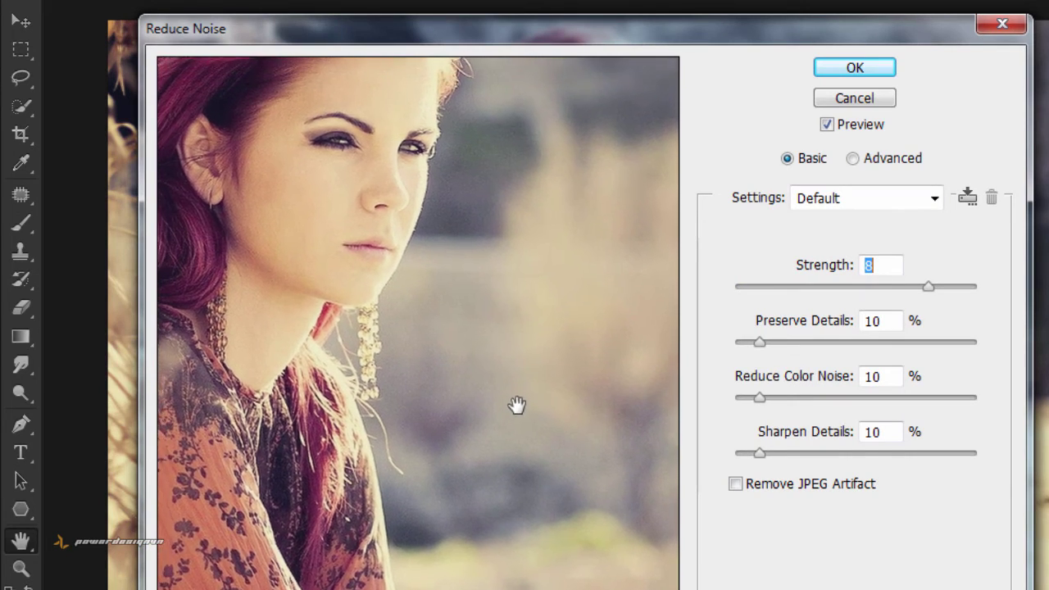
{"action": "left_click_drag", "start_coordinate": [517, 405], "coordinate": [552, 445]}
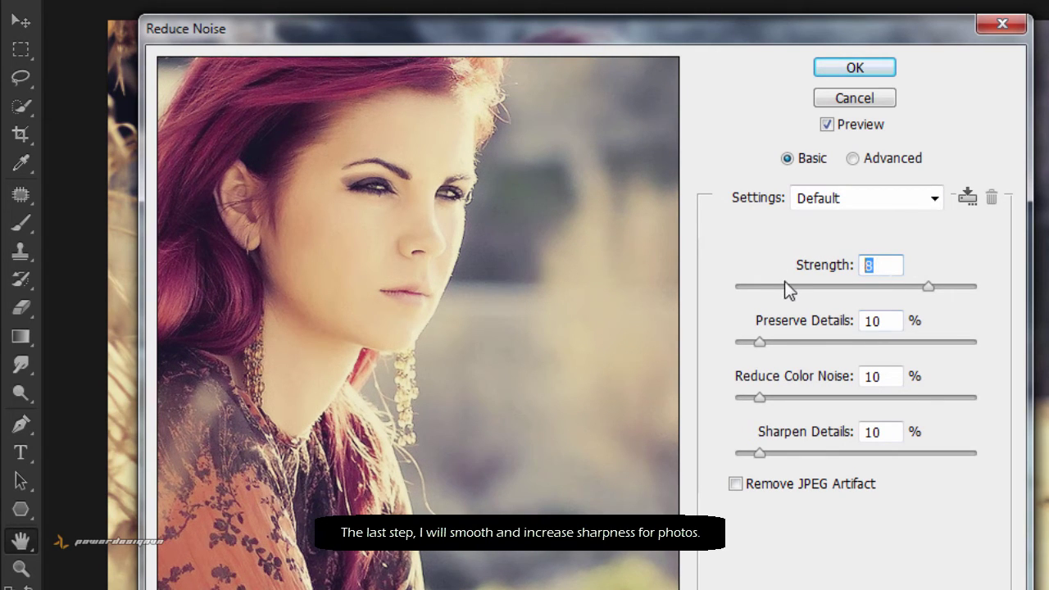
{"action": "type", "text": "10"}
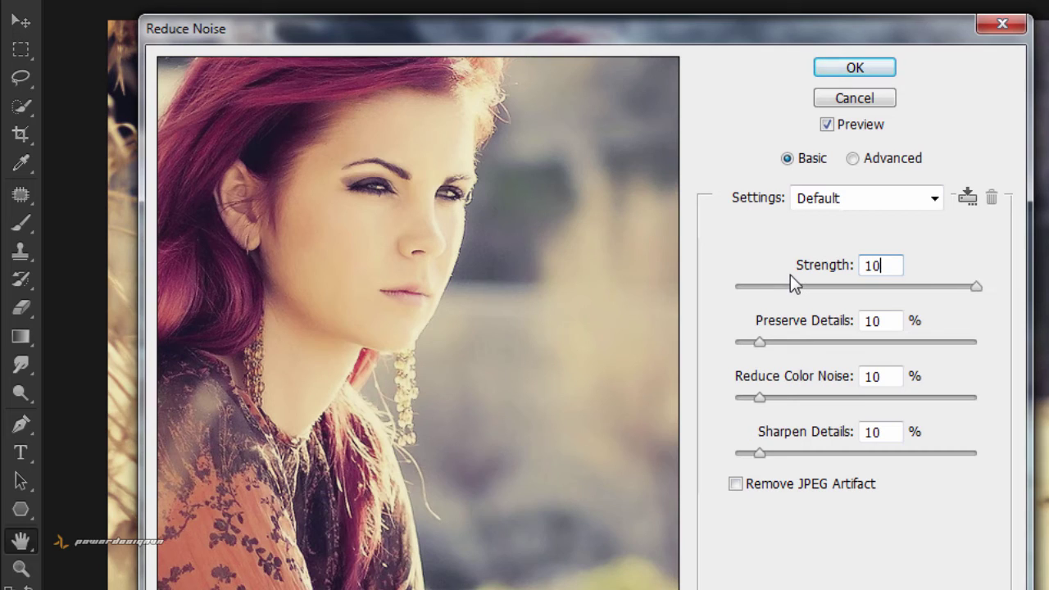
{"action": "double_click", "coordinate": [880, 320]}
{"action": "double_click", "coordinate": [874, 374]}
{"action": "double_click", "coordinate": [874, 432]}
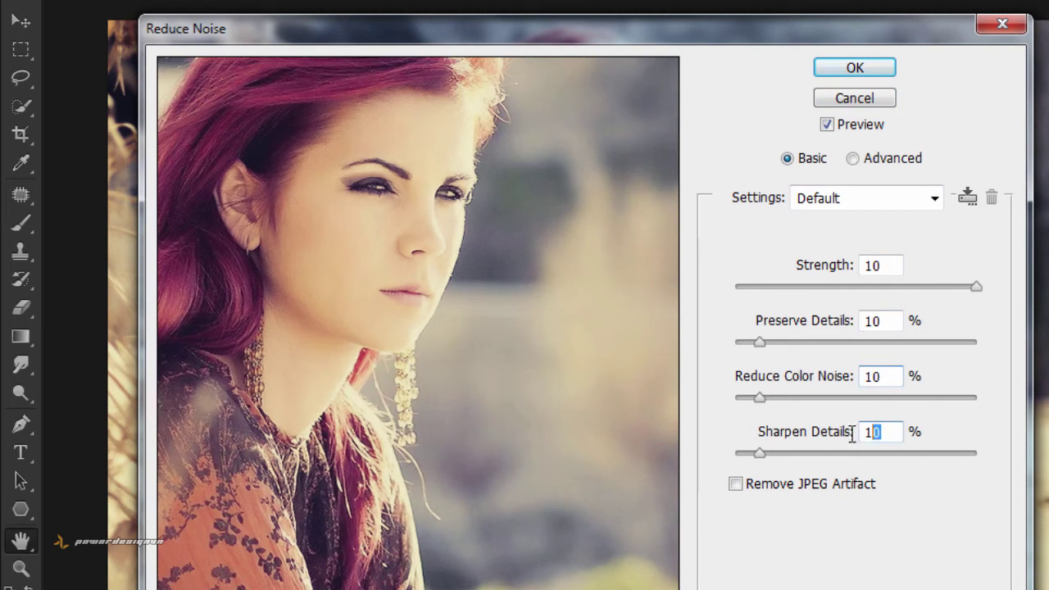
{"action": "left_click", "coordinate": [885, 75]}
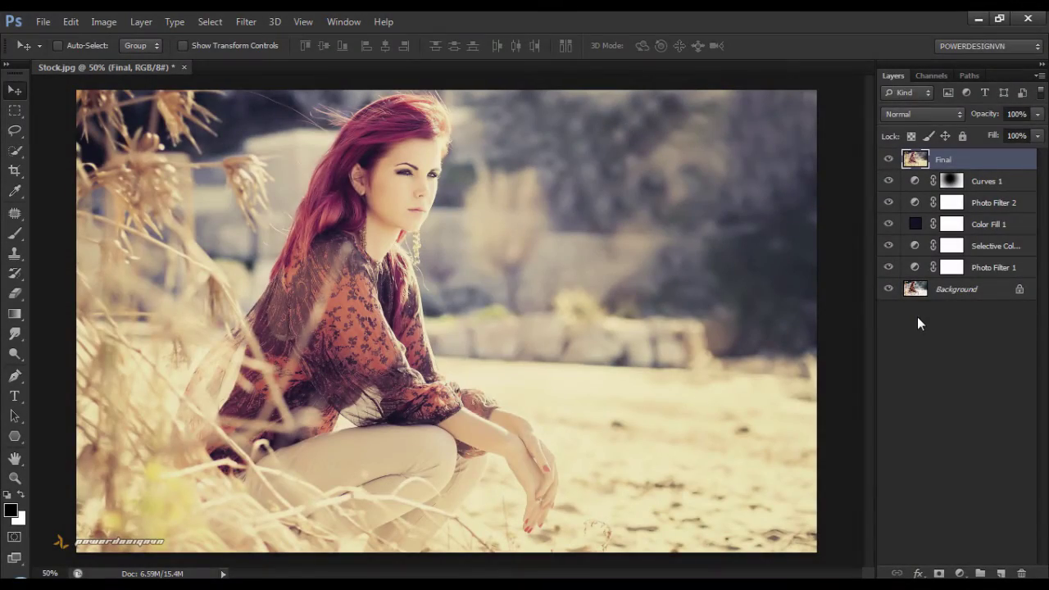
Apply Unsharp Mask with Amount 80%, Radius 0.5 pixels and Threshold 0.
{"action": "left_click", "coordinate": [917, 317]}
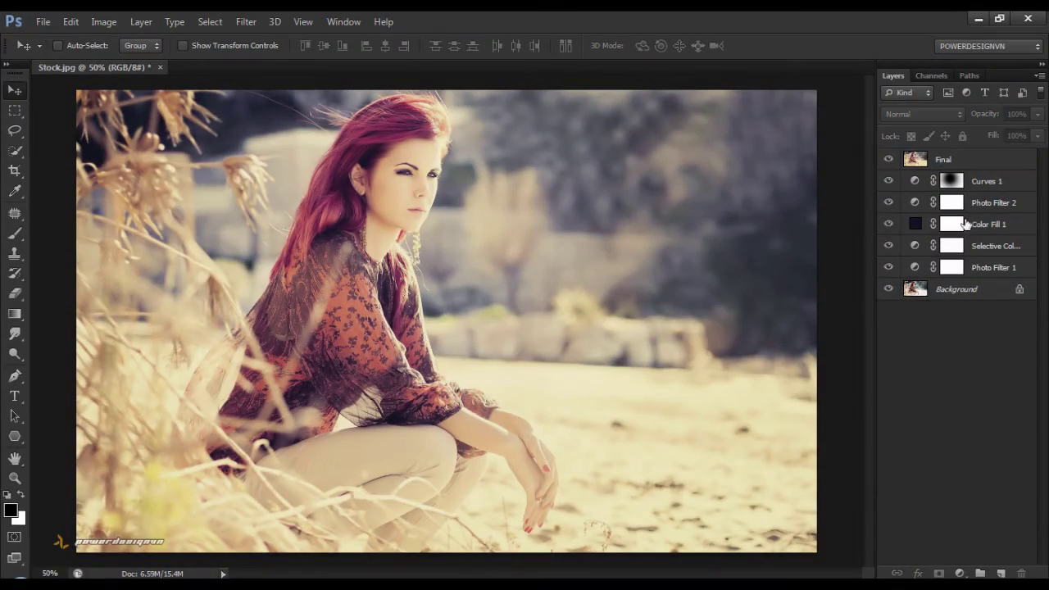
{"action": "left_click", "coordinate": [986, 168]}
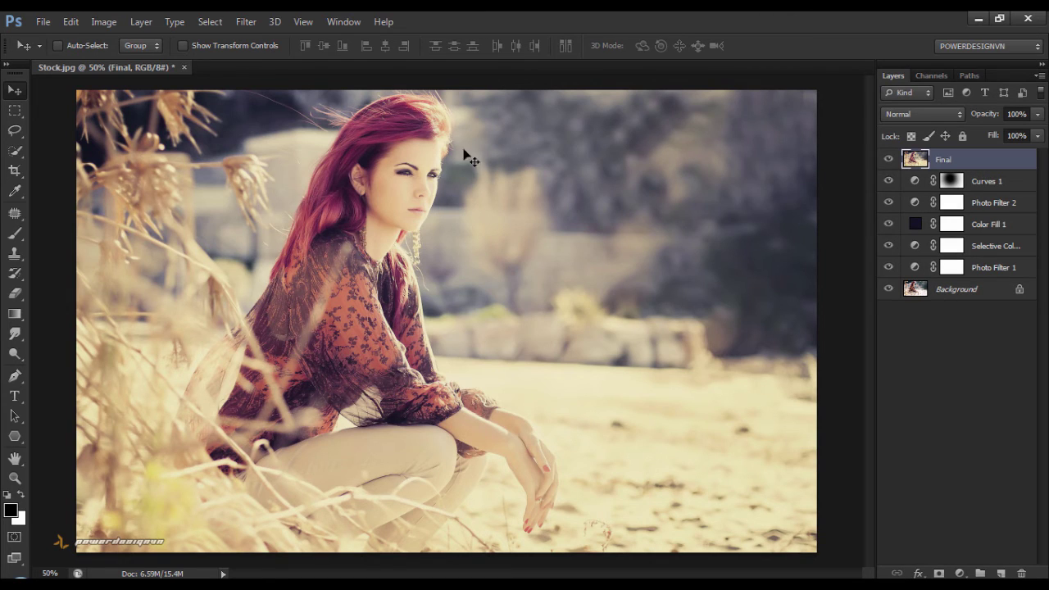
{"action": "left_click", "coordinate": [248, 22]}
{"action": "mouse_move", "coordinate": [328, 251]}
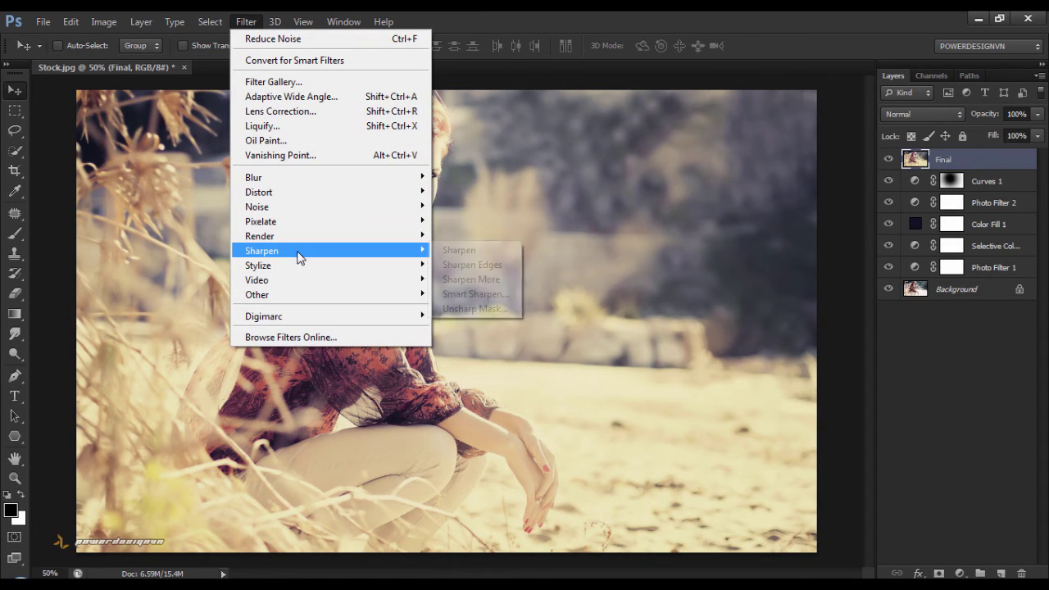
{"action": "left_click", "coordinate": [484, 308]}
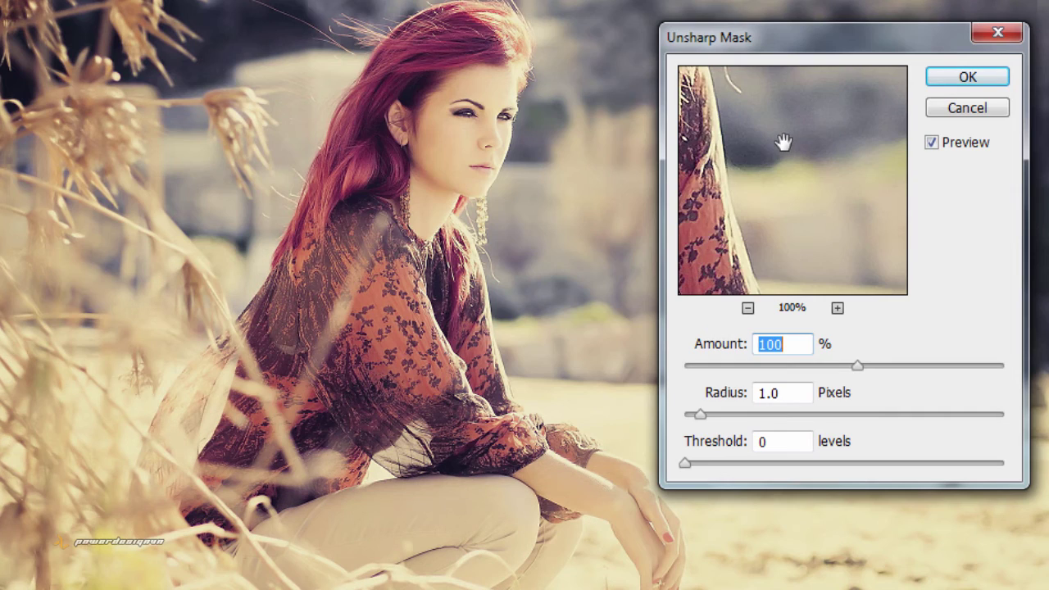
{"action": "mouse_move", "coordinate": [782, 140]}
{"action": "left_mouse_down"}
{"action": "mouse_move", "coordinate": [866, 227]}
{"action": "mouse_move", "coordinate": [866, 243]}
{"action": "left_mouse_up"}
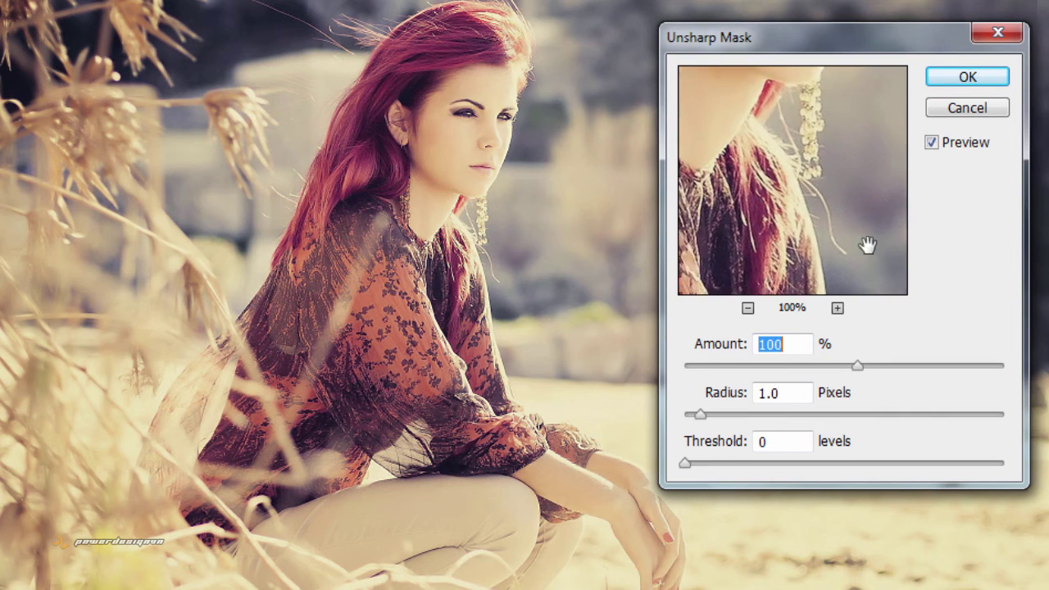
{"action": "mouse_move", "coordinate": [836, 169]}
{"action": "left_mouse_down"}
{"action": "mouse_move", "coordinate": [826, 269]}
{"action": "mouse_move", "coordinate": [855, 251]}
{"action": "left_mouse_up"}
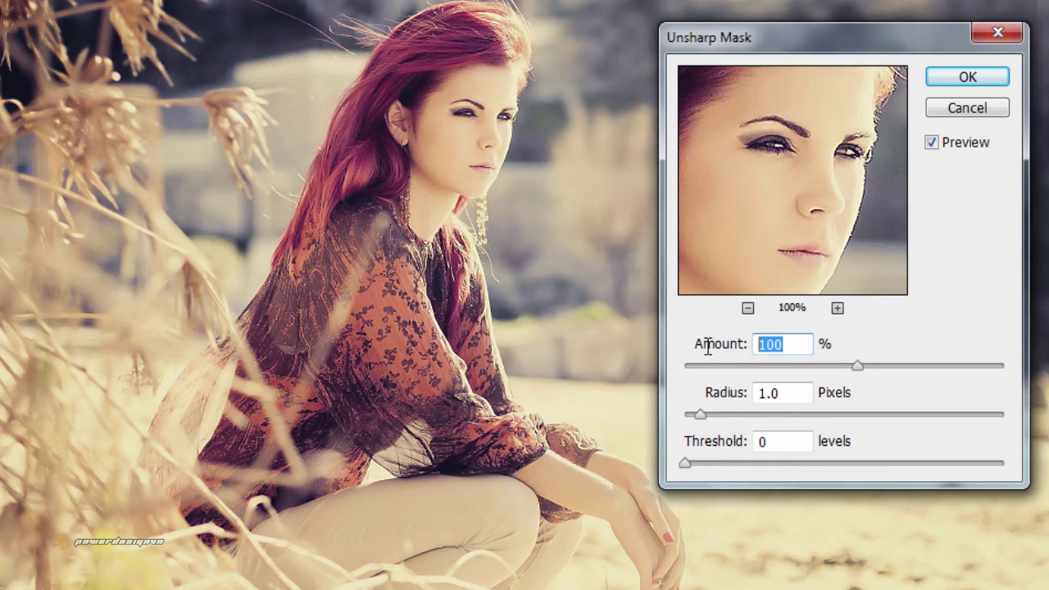
{"action": "type", "text": "80"}
{"action": "key", "text": "Tab"}
{"action": "type", "text": "."}
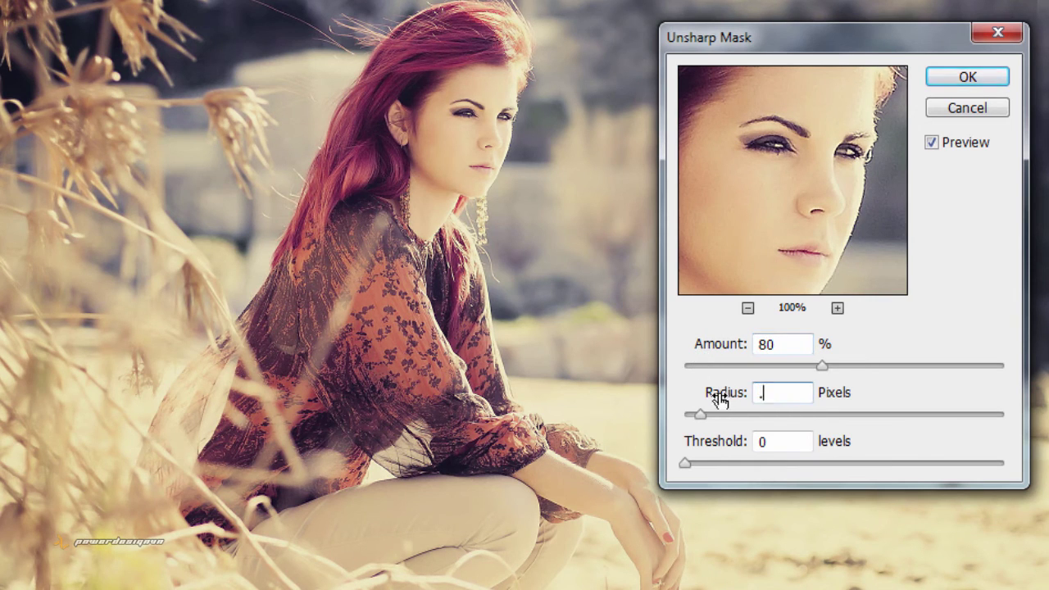
{"action": "type", "text": "5"}
{"action": "left_click", "coordinate": [931, 146]}
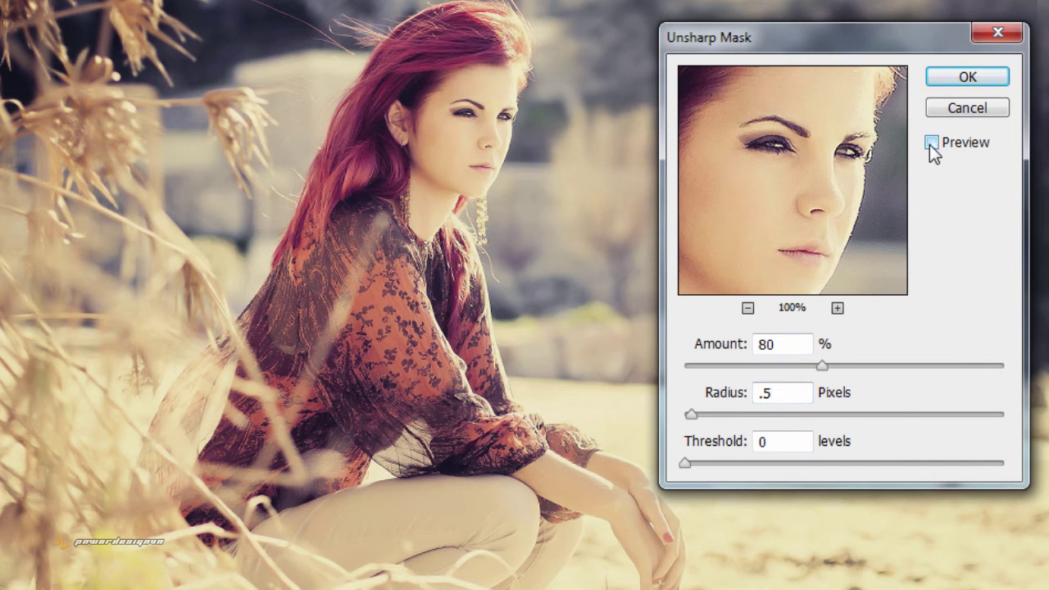
{"action": "left_click", "coordinate": [995, 79]}
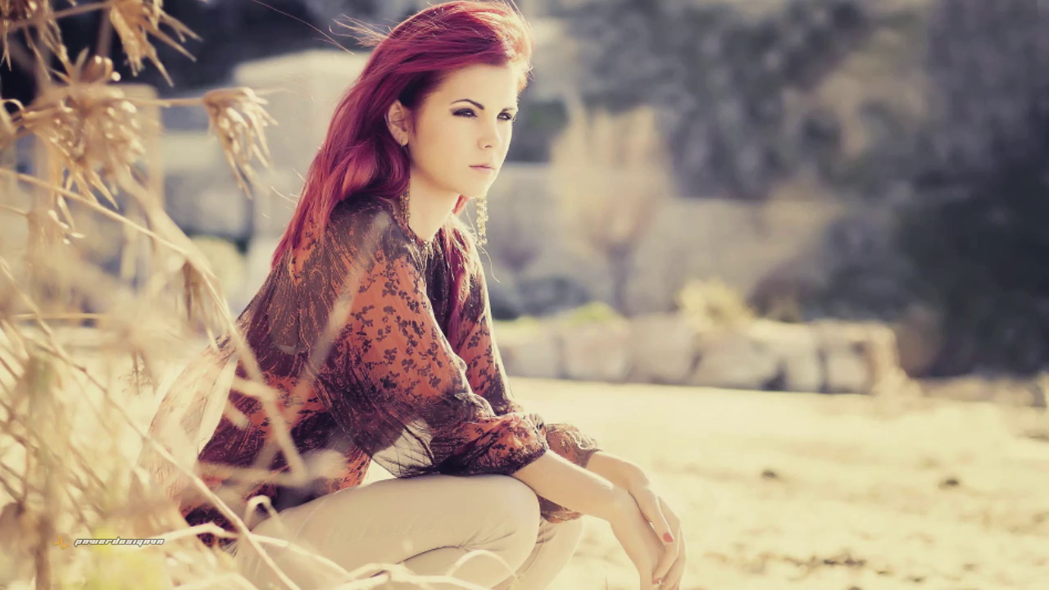